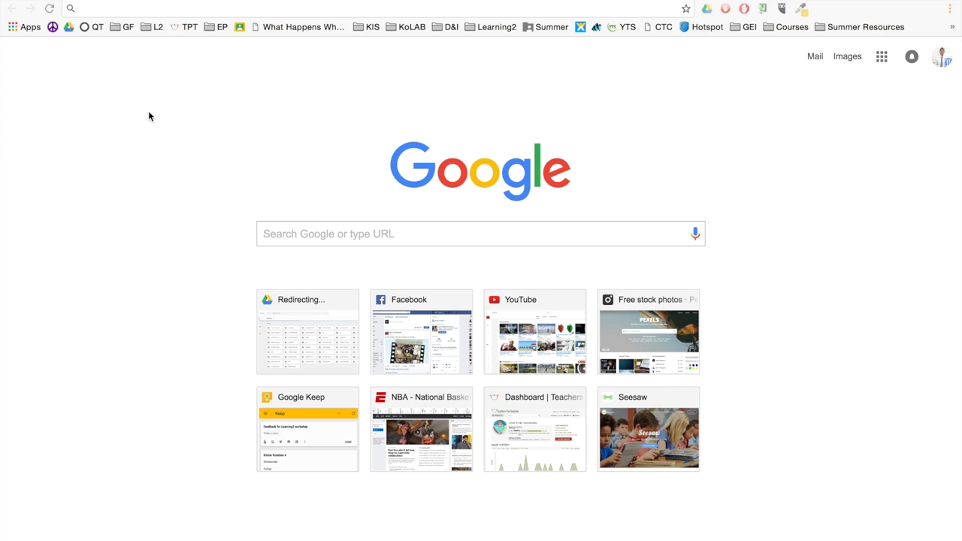
Step: Go to drive.google.com from the address bar and start a new file in Drive
{"action": "left_click", "coordinate": [154, 6]}
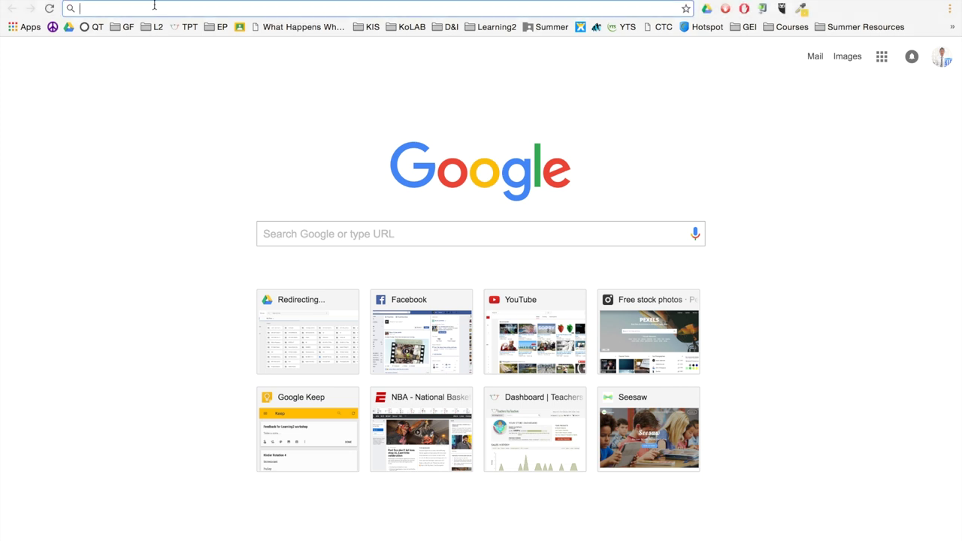
{"action": "type", "text": "dr"}
{"action": "key", "text": "Return"}
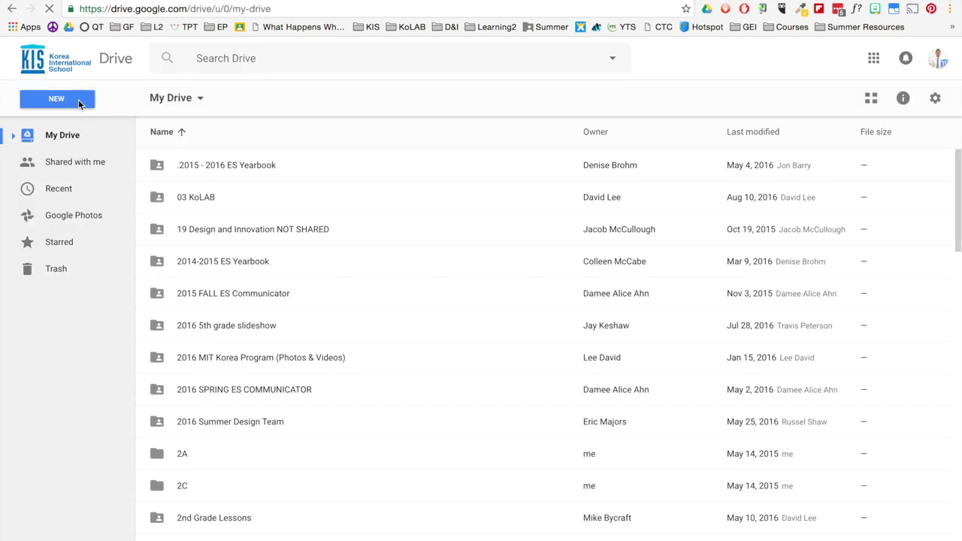
{"action": "left_click", "coordinate": [83, 101]}
Step: Create a blank Google Drawings file and fix its title to 'VECTOR ICON'
{"action": "mouse_move", "coordinate": [172, 285]}
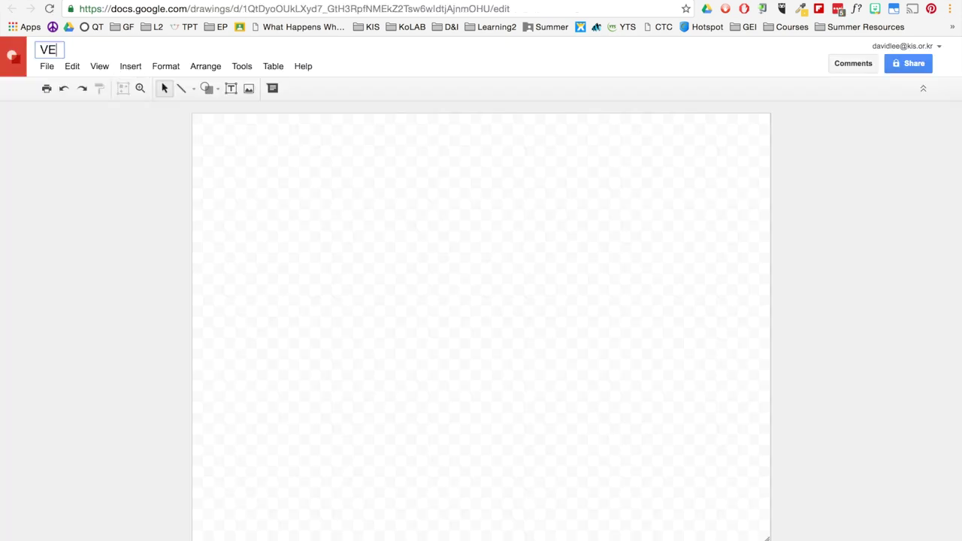
{"action": "key", "text": "BackSpace"}
{"action": "key", "text": "BackSpace"}
{"action": "type", "text": "TOR ICON"}
{"action": "key", "text": "Return"}
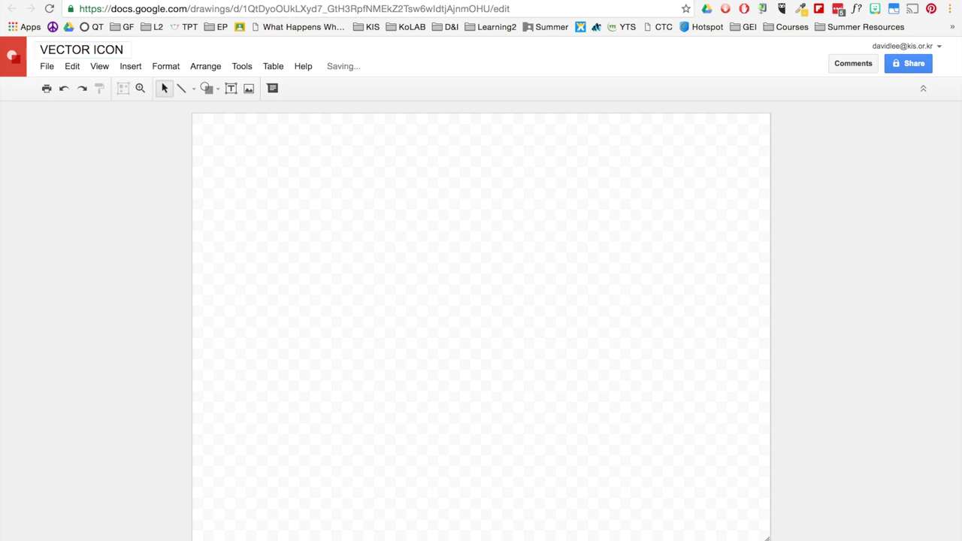
Step: Set the page setup to a Custom 10 × 10 inch size
{"action": "left_click", "coordinate": [46, 66]}
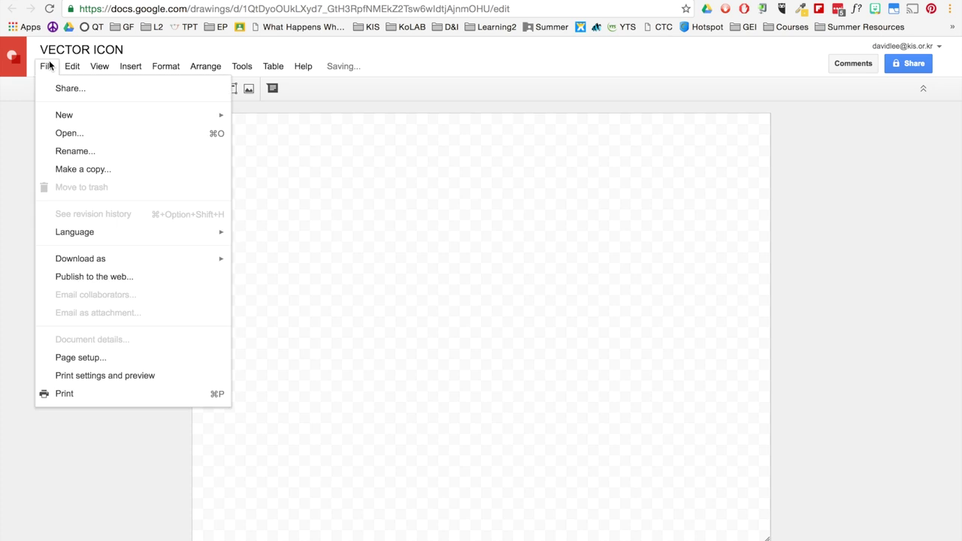
{"action": "left_click", "coordinate": [112, 358]}
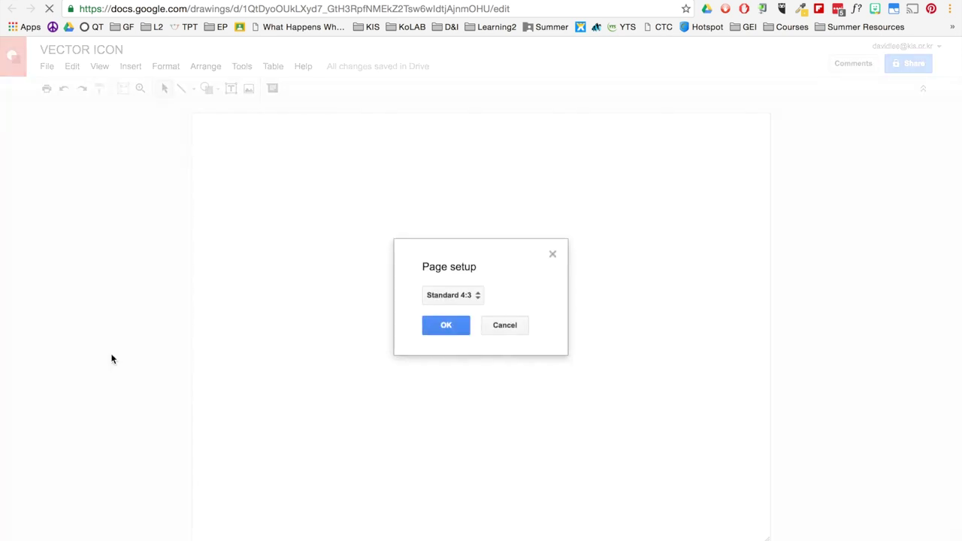
{"action": "left_click", "coordinate": [473, 304]}
{"action": "left_click", "coordinate": [477, 351]}
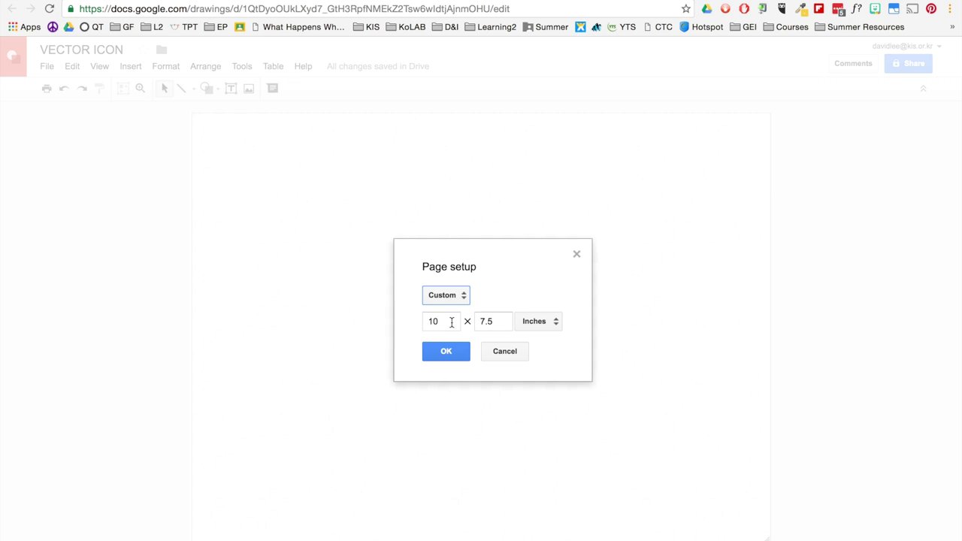
{"action": "double_click", "coordinate": [502, 323]}
{"action": "type", "text": "10"}
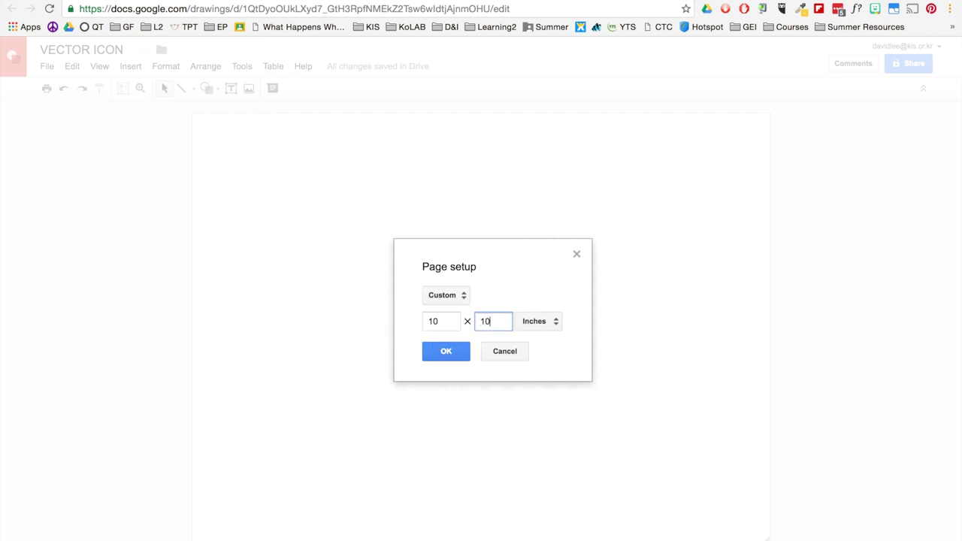
{"action": "left_click", "coordinate": [452, 352]}
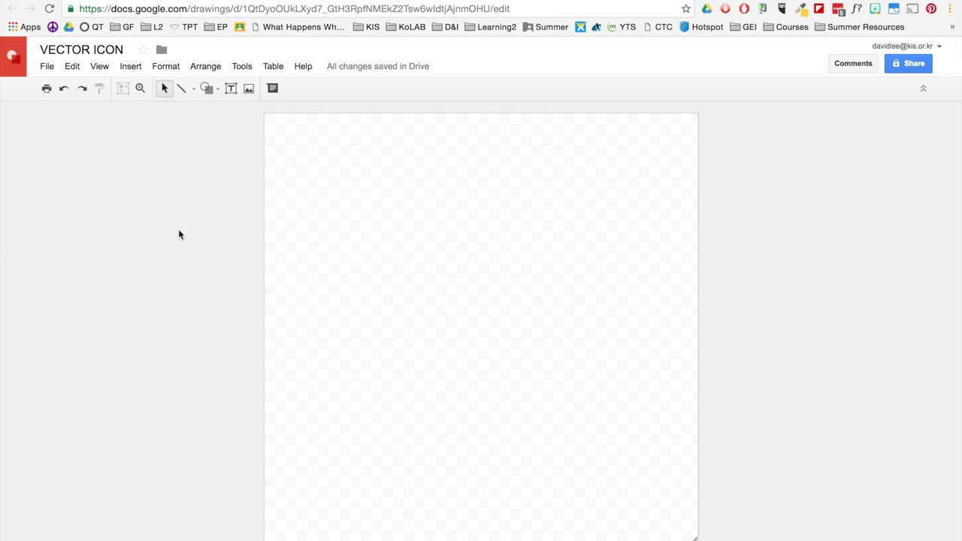
{"action": "left_click", "coordinate": [239, 70]}
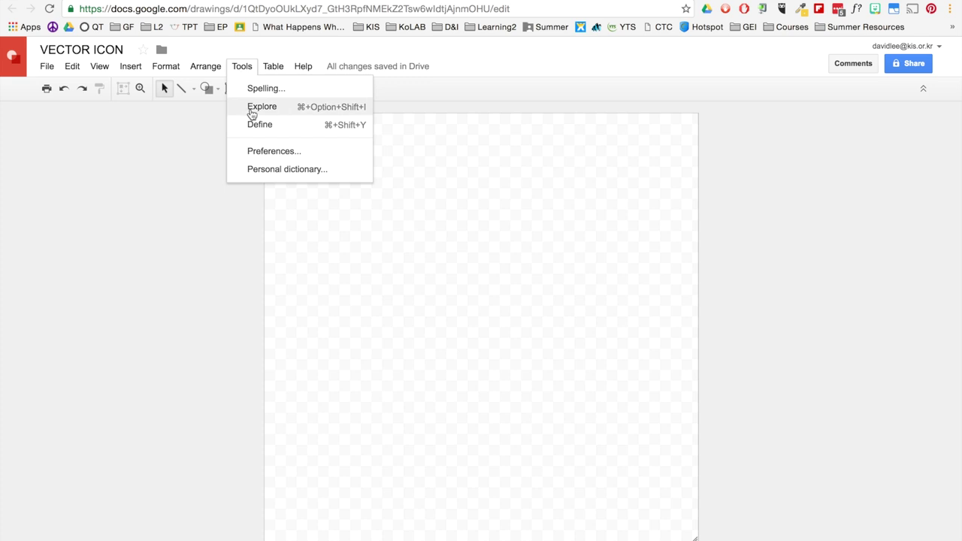
Step: Search 'PANDA' in the Explore panel and show the image results
{"action": "left_click", "coordinate": [251, 108]}
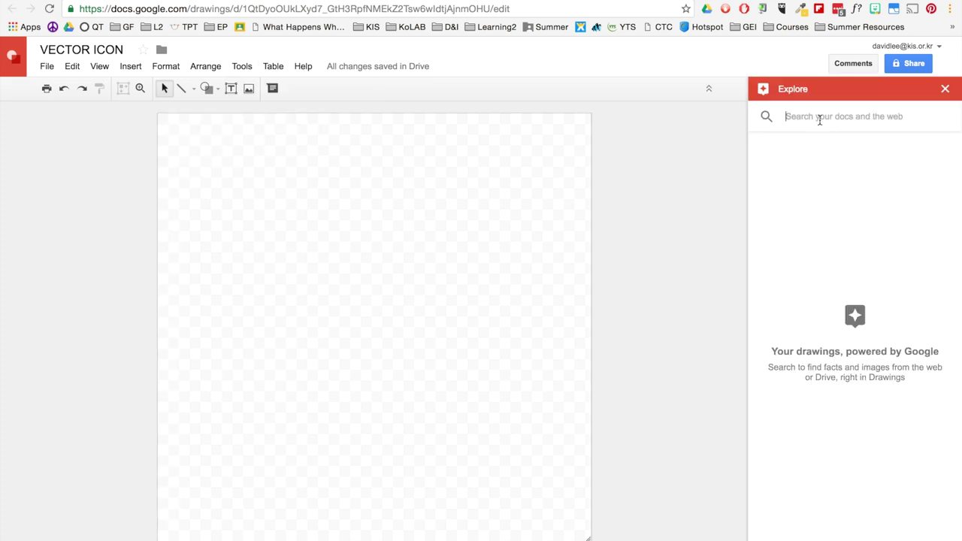
{"action": "left_click", "coordinate": [819, 119]}
{"action": "type", "text": "PAND"}
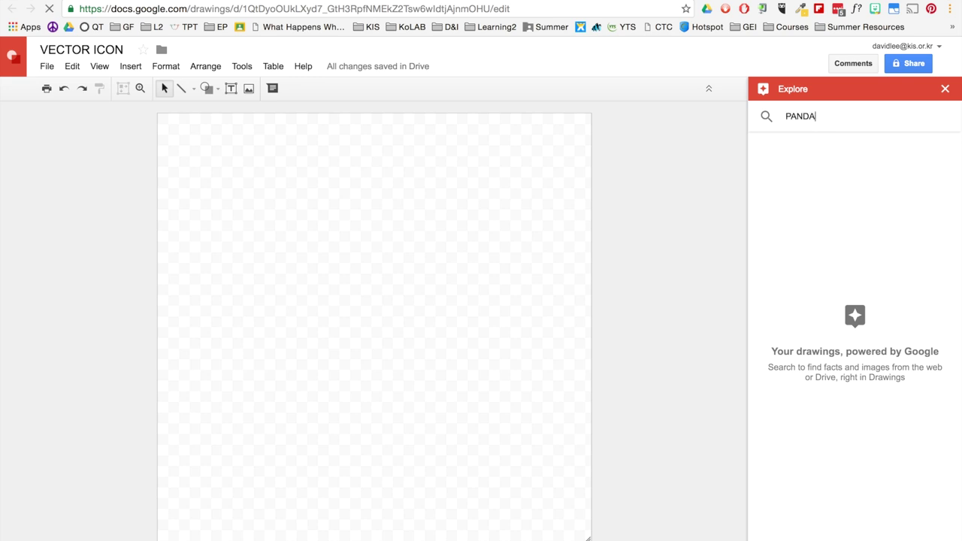
{"action": "type", "text": "A"}
{"action": "key", "text": "Return"}
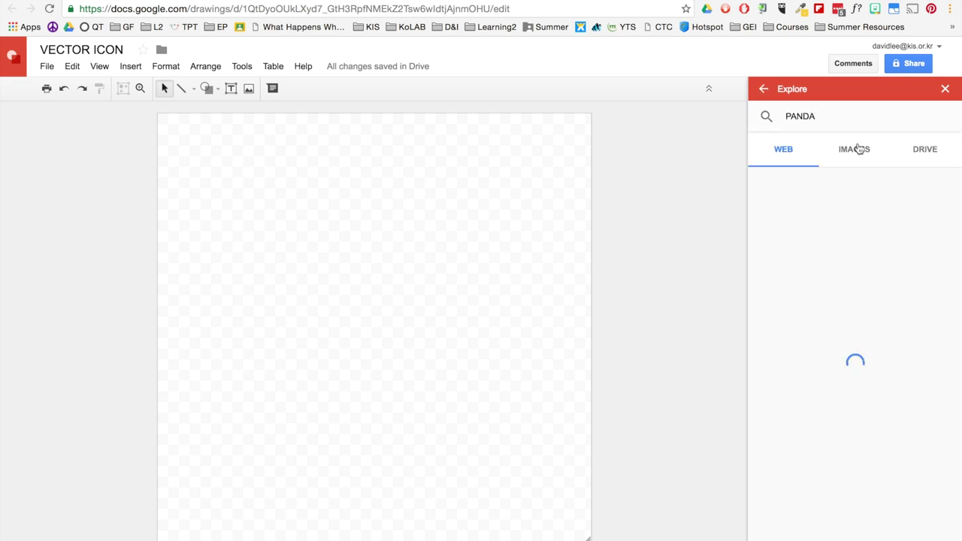
{"action": "left_click", "coordinate": [863, 155]}
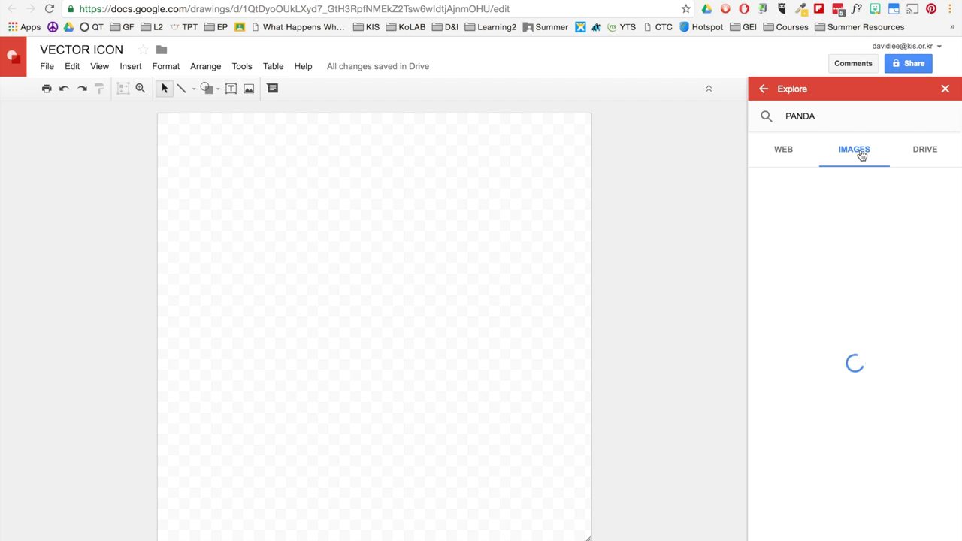
Step: Drag the lying-panda photo onto the canvas, enlarged across the page
{"action": "scroll", "coordinate": [850, 301], "scroll_direction": "down", "scroll_amount": 3}
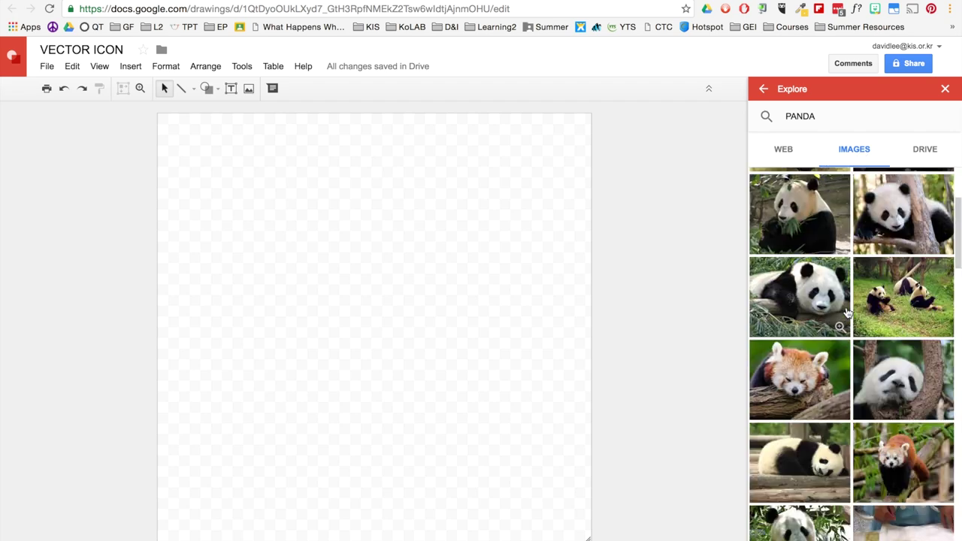
{"action": "scroll", "coordinate": [848, 312], "scroll_direction": "down", "scroll_amount": 2}
{"action": "left_click_drag", "start_coordinate": [809, 370], "coordinate": [355, 334]}
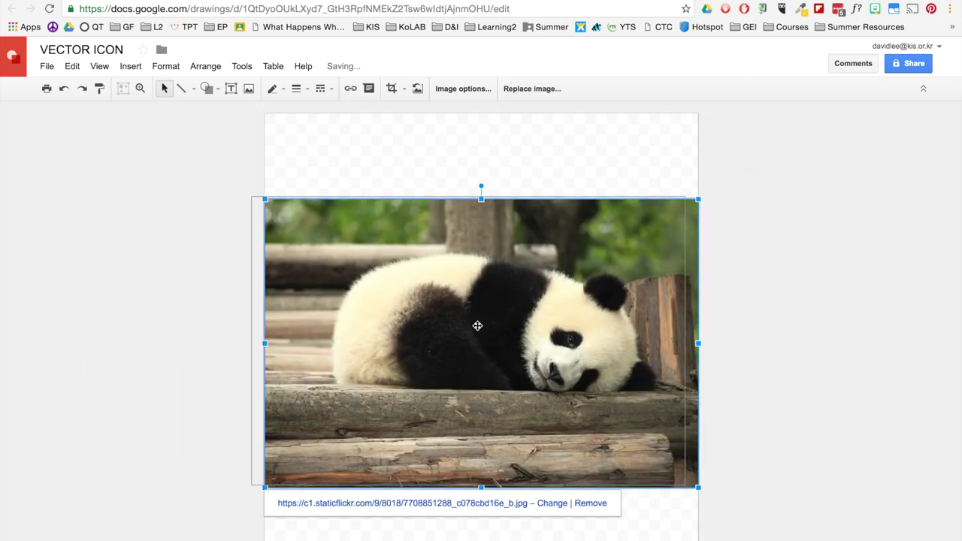
{"action": "left_click", "coordinate": [812, 333]}
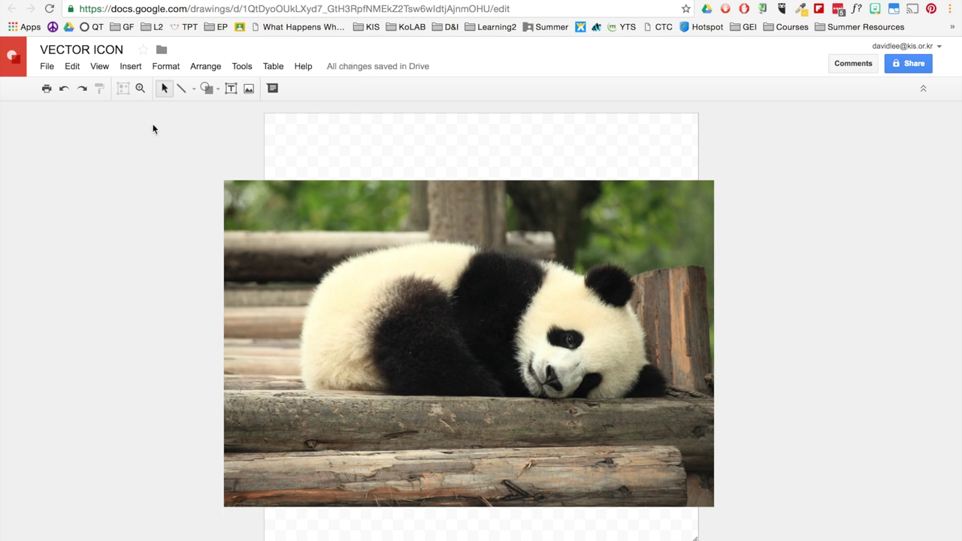
{"action": "left_click", "coordinate": [194, 90]}
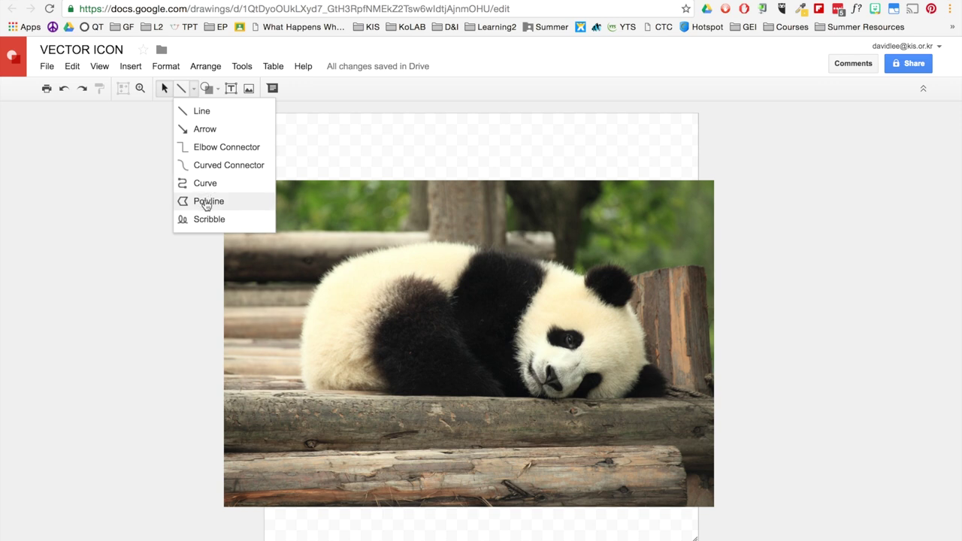
Step: Pick the Polyline tool and zoom in on the panda's head
{"action": "left_click", "coordinate": [208, 201]}
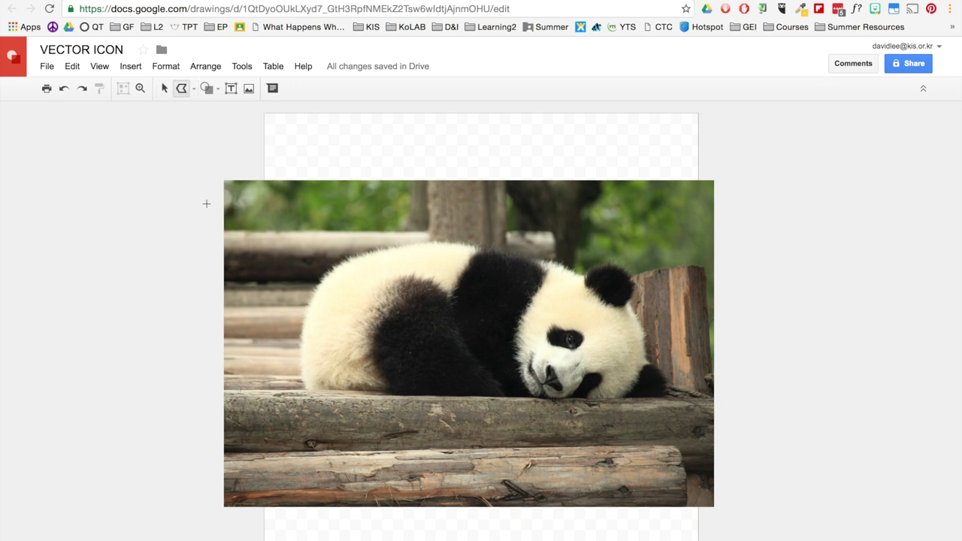
{"action": "left_click", "coordinate": [140, 87]}
{"action": "left_click", "coordinate": [644, 302]}
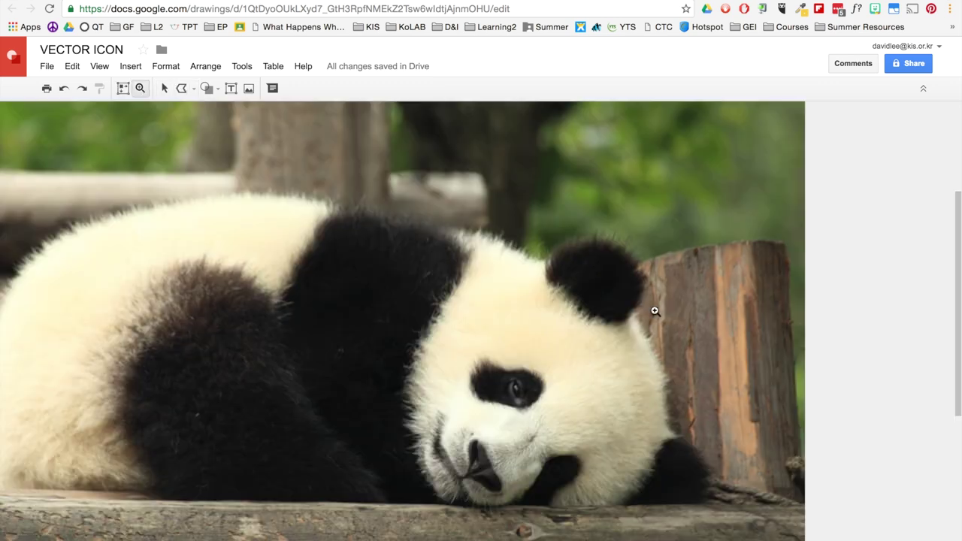
{"action": "left_click", "coordinate": [344, 421]}
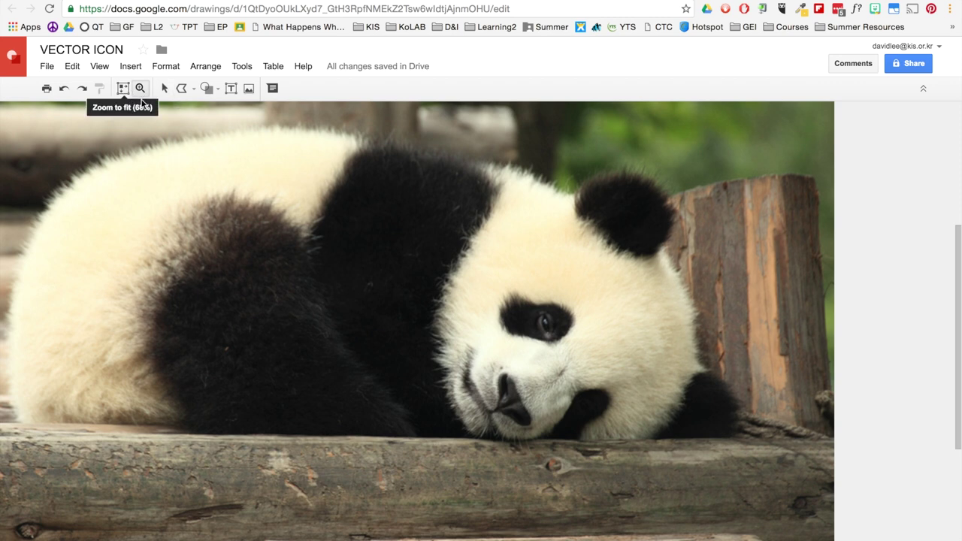
{"action": "left_click", "coordinate": [181, 88]}
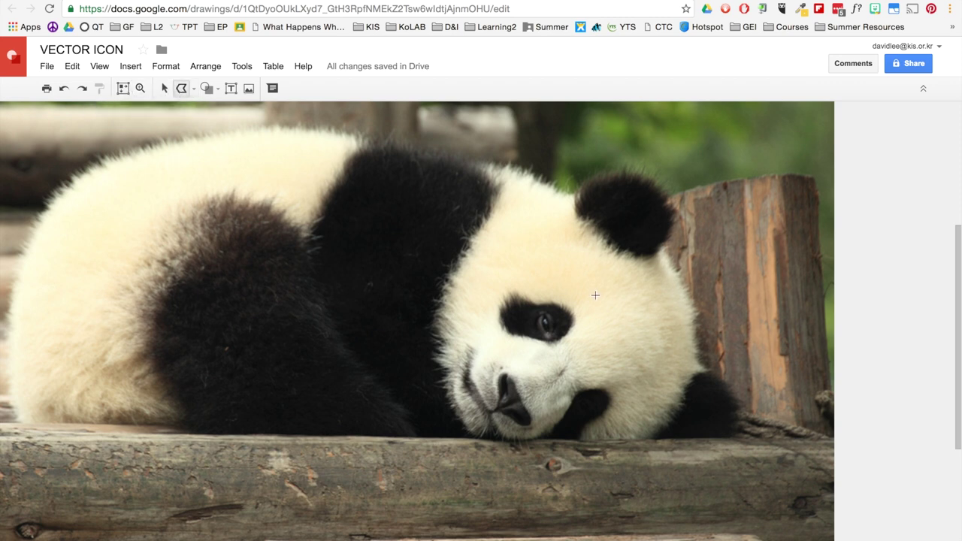
Step: Trace a closed polygon around the panda's ear
{"action": "left_click", "coordinate": [575, 195]}
{"action": "left_click", "coordinate": [600, 180]}
{"action": "left_click", "coordinate": [634, 172]}
{"action": "left_click", "coordinate": [667, 192]}
{"action": "left_click", "coordinate": [671, 224]}
{"action": "left_click", "coordinate": [645, 258]}
{"action": "left_click", "coordinate": [575, 218]}
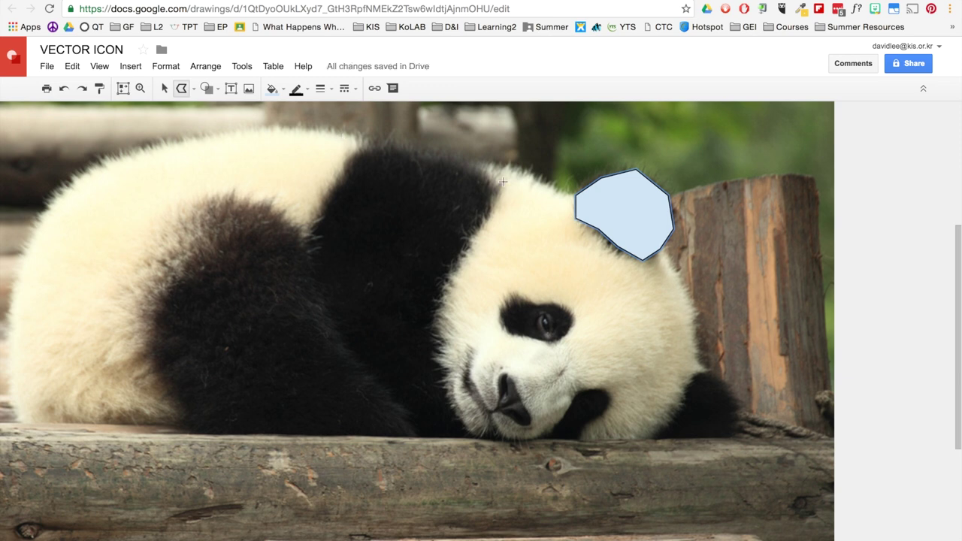
Step: Trace a closed polygon over the dark shoulder patch down to the chin
{"action": "left_click", "coordinate": [359, 150]}
{"action": "left_click", "coordinate": [387, 143]}
{"action": "left_click", "coordinate": [439, 285]}
{"action": "left_click", "coordinate": [437, 336]}
{"action": "left_click", "coordinate": [475, 439]}
{"action": "left_click", "coordinate": [417, 436]}
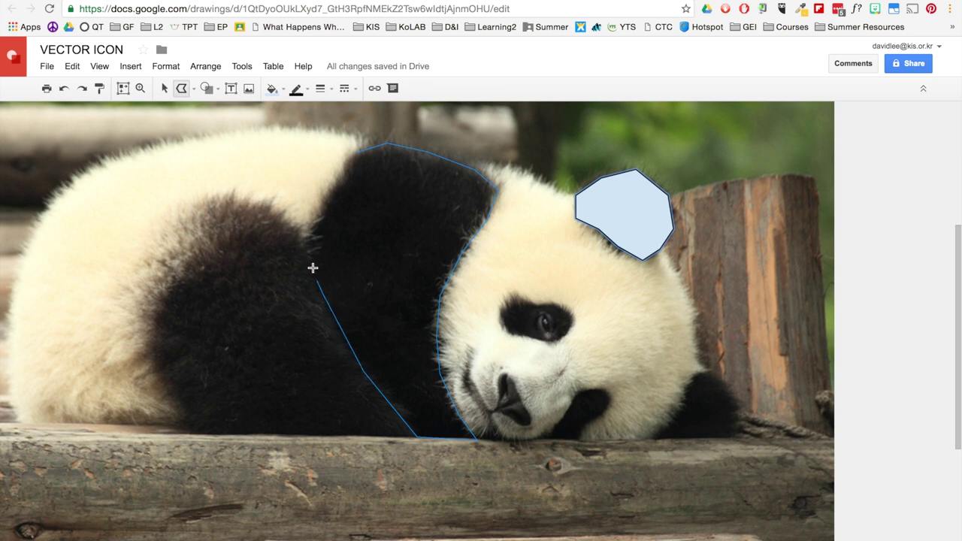
{"action": "left_click", "coordinate": [308, 239]}
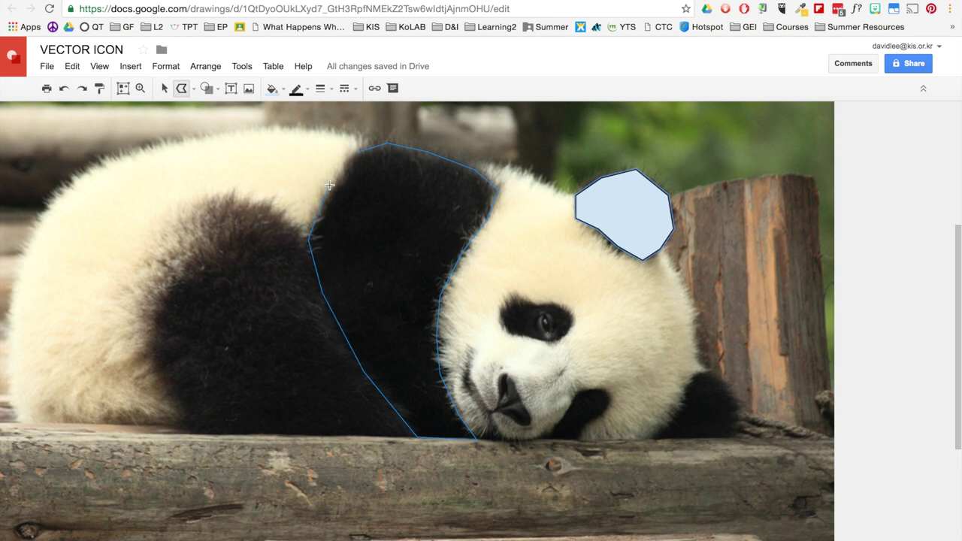
{"action": "left_click", "coordinate": [356, 154]}
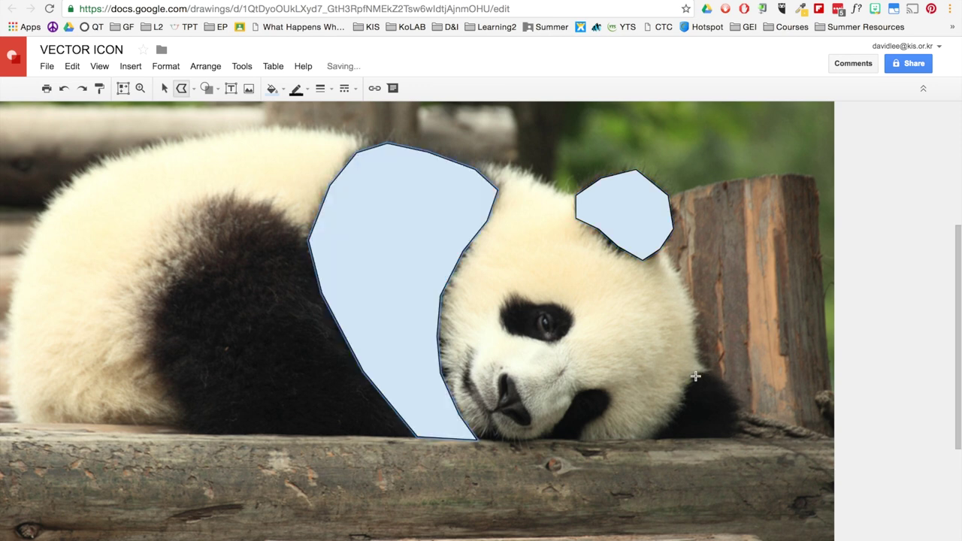
Step: Trace closed polygons for the right paw and the eye patch
{"action": "left_click", "coordinate": [695, 375]}
{"action": "left_click", "coordinate": [709, 369]}
{"action": "left_click", "coordinate": [726, 383]}
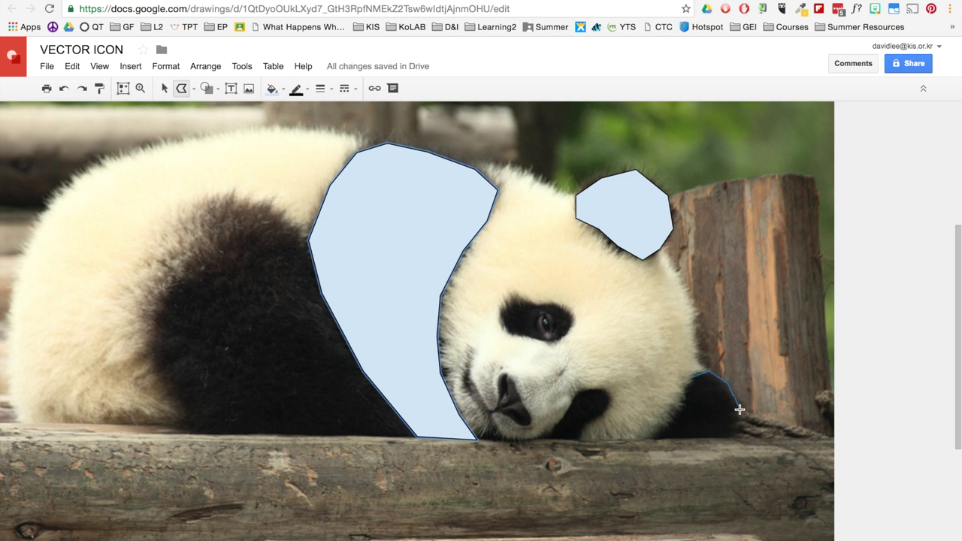
{"action": "left_click", "coordinate": [739, 409]}
{"action": "left_click", "coordinate": [738, 434]}
{"action": "left_click", "coordinate": [654, 438]}
{"action": "left_click", "coordinate": [681, 416]}
{"action": "left_click", "coordinate": [694, 376]}
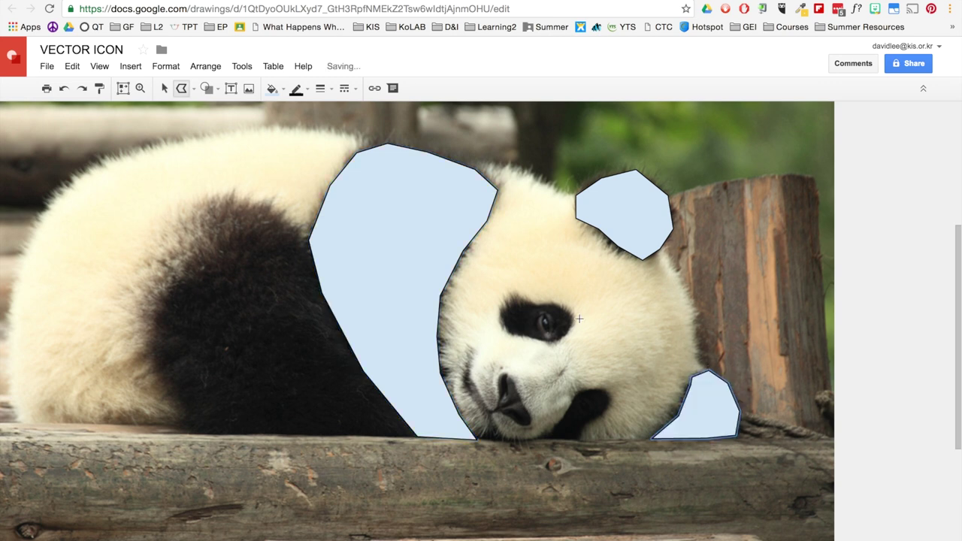
{"action": "left_click", "coordinate": [542, 312]}
{"action": "left_click", "coordinate": [555, 337]}
{"action": "left_click", "coordinate": [573, 319]}
Step: Trace a closed polygon around the lower front paw
{"action": "left_click", "coordinate": [516, 295]}
{"action": "left_click", "coordinate": [502, 329]}
{"action": "left_click", "coordinate": [542, 312]}
{"action": "left_click", "coordinate": [579, 390]}
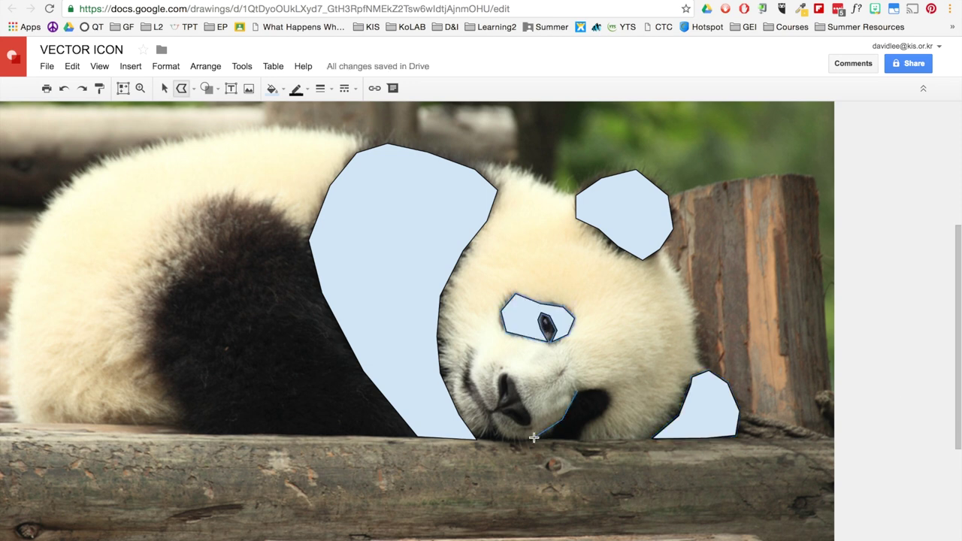
{"action": "left_click", "coordinate": [607, 390]}
{"action": "left_click", "coordinate": [535, 437]}
{"action": "left_click", "coordinate": [579, 390]}
Step: Trace a closed polygon around the large dark body patch
{"action": "left_click", "coordinate": [310, 239]}
{"action": "left_click", "coordinate": [267, 208]}
{"action": "left_click", "coordinate": [203, 204]}
{"action": "left_click", "coordinate": [156, 295]}
{"action": "left_click", "coordinate": [147, 350]}
{"action": "left_click", "coordinate": [188, 435]}
{"action": "left_click", "coordinate": [416, 436]}
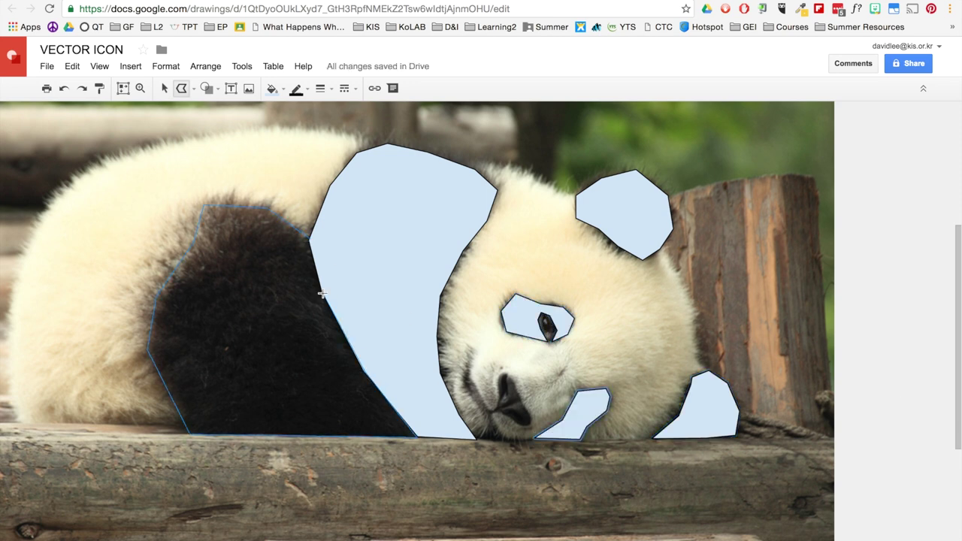
{"action": "left_click", "coordinate": [309, 239]}
Step: Trace a polygon around the nose, then select the large body patch shape
{"action": "left_click", "coordinate": [488, 410]}
{"action": "left_click", "coordinate": [499, 375]}
{"action": "left_click", "coordinate": [509, 376]}
{"action": "left_click", "coordinate": [531, 421]}
{"action": "left_click", "coordinate": [495, 416]}
{"action": "left_click", "coordinate": [482, 439]}
{"action": "left_click", "coordinate": [461, 372]}
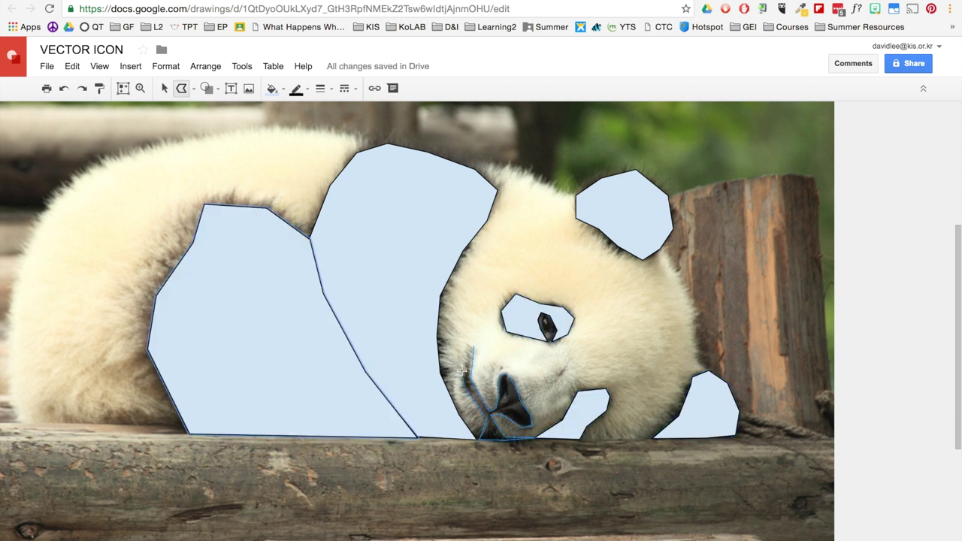
{"action": "left_click", "coordinate": [472, 347]}
{"action": "left_click", "coordinate": [164, 88]}
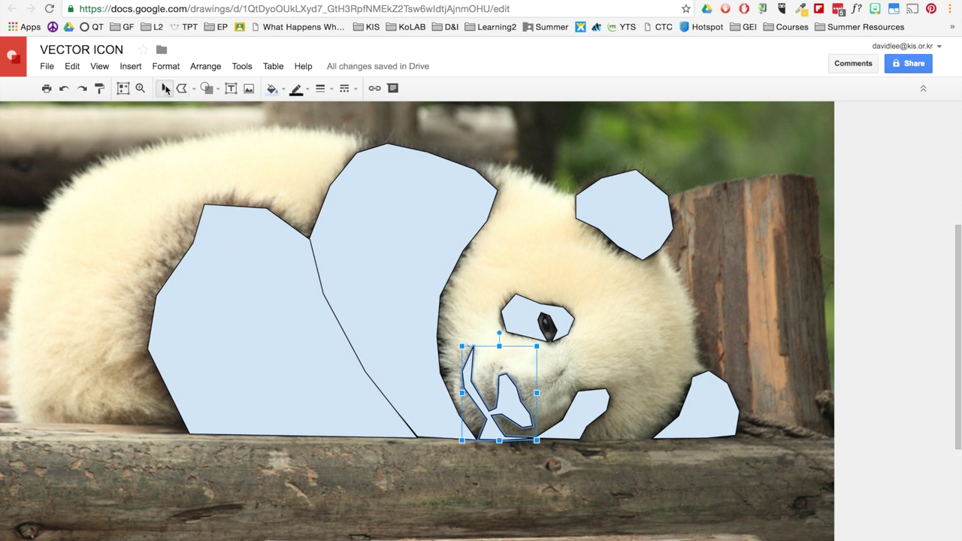
{"action": "left_click", "coordinate": [243, 331]}
Step: Give all six traced polygons a black fill and transparent outlines
{"action": "left_click", "coordinate": [438, 209], "text": "shift"}
{"action": "left_click", "coordinate": [659, 205], "text": "shift"}
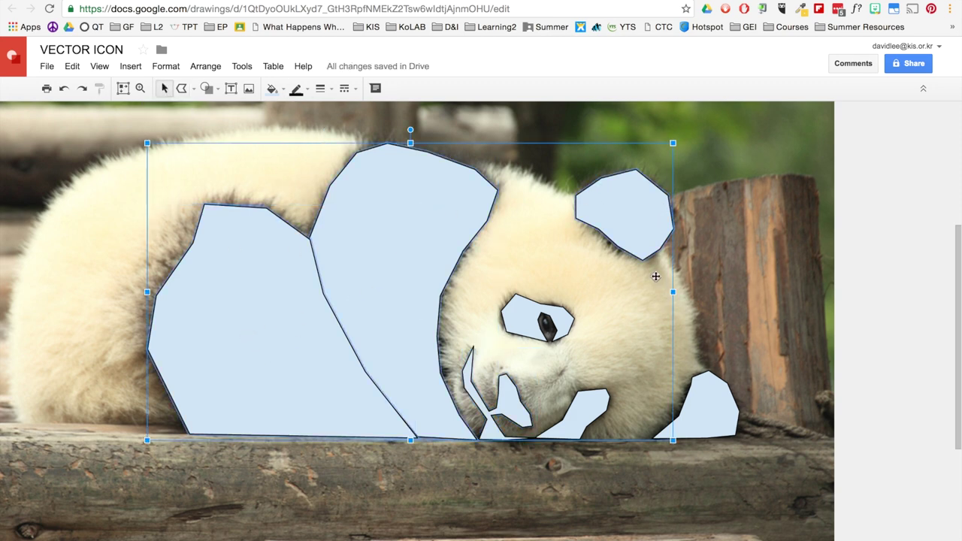
{"action": "left_click", "coordinate": [521, 321], "text": "shift"}
{"action": "left_click", "coordinate": [506, 401], "text": "shift"}
{"action": "left_click", "coordinate": [580, 419], "text": "shift"}
{"action": "left_click", "coordinate": [723, 410], "text": "shift"}
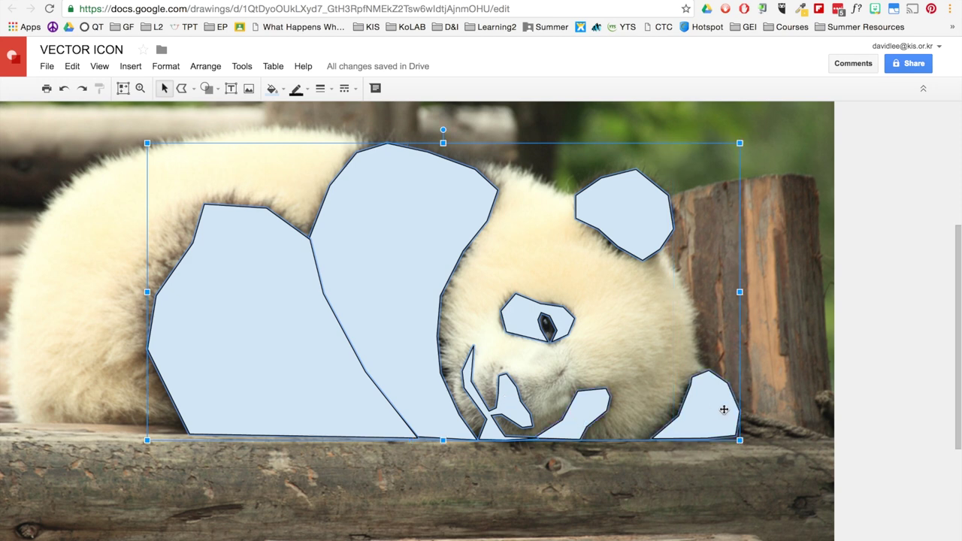
{"action": "left_click", "coordinate": [297, 89]}
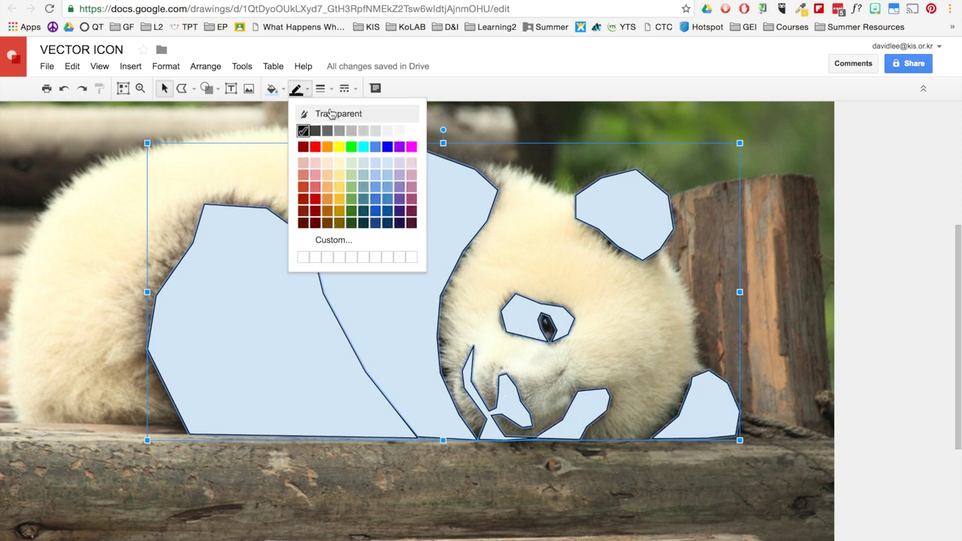
{"action": "left_click", "coordinate": [334, 114]}
{"action": "left_click", "coordinate": [272, 89]}
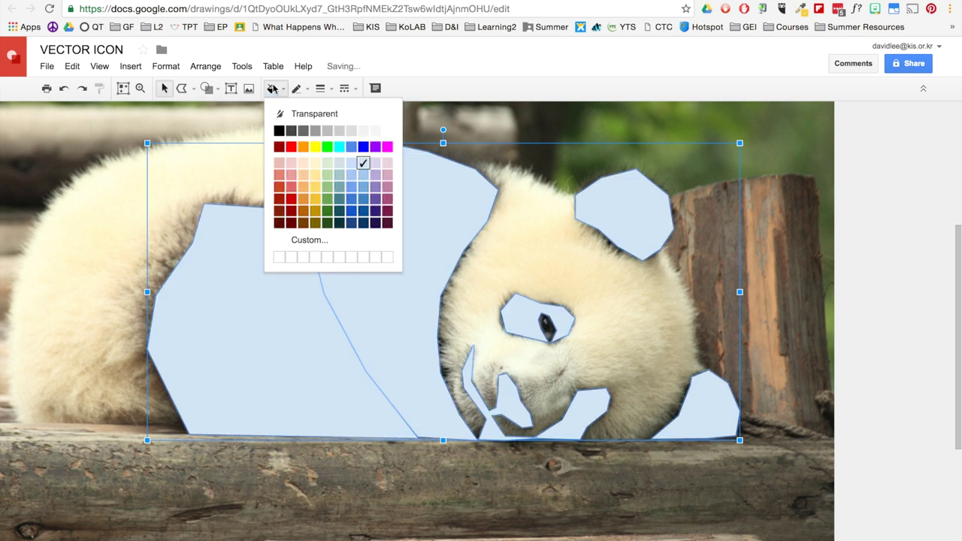
{"action": "left_click", "coordinate": [276, 132]}
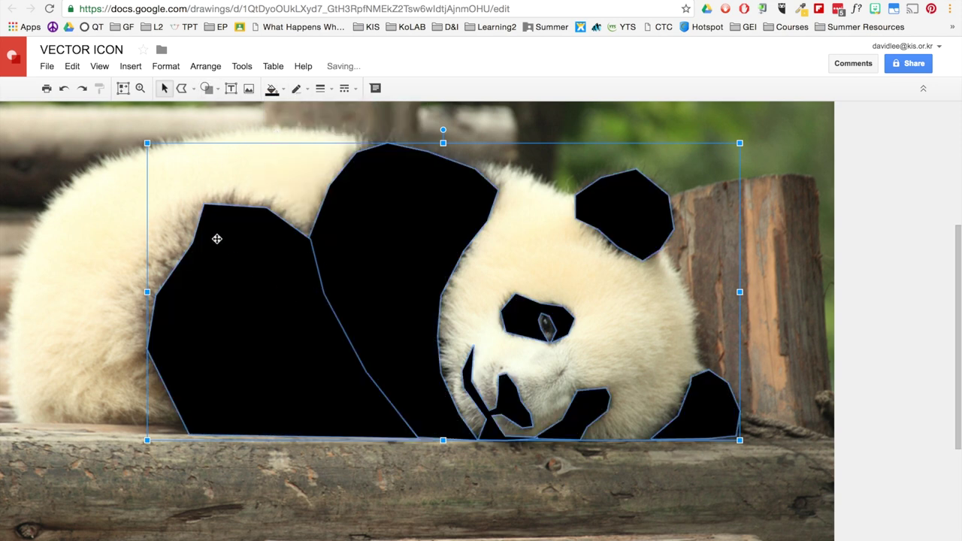
{"action": "left_click", "coordinate": [893, 246]}
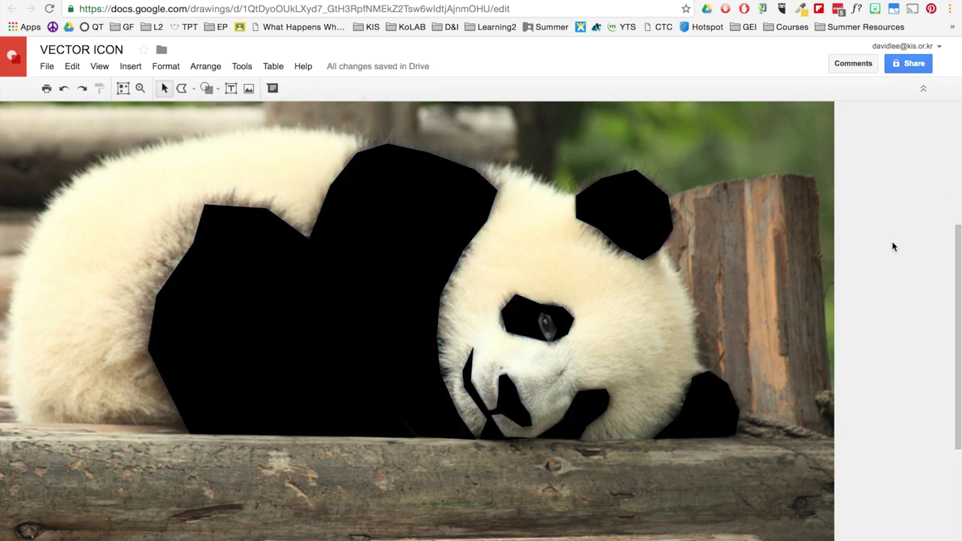
Step: Start a polyline outline along the panda's back, over the ear and down the head
{"action": "left_click", "coordinate": [182, 88]}
{"action": "left_click", "coordinate": [159, 145]}
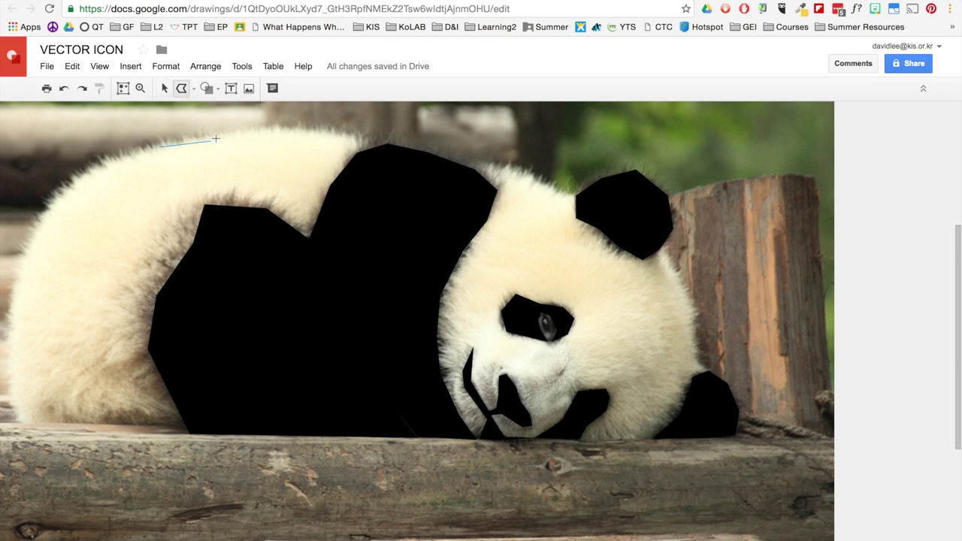
{"action": "left_click", "coordinate": [225, 133]}
{"action": "left_click", "coordinate": [301, 128]}
{"action": "left_click", "coordinate": [387, 140]}
{"action": "left_click", "coordinate": [504, 170]}
{"action": "left_click", "coordinate": [576, 195]}
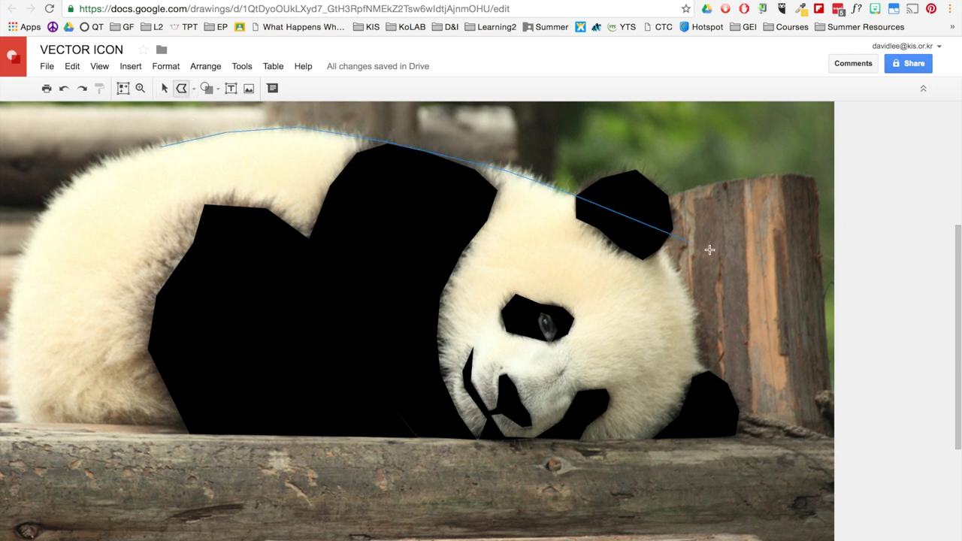
{"action": "left_click", "coordinate": [661, 246]}
{"action": "left_click", "coordinate": [693, 310]}
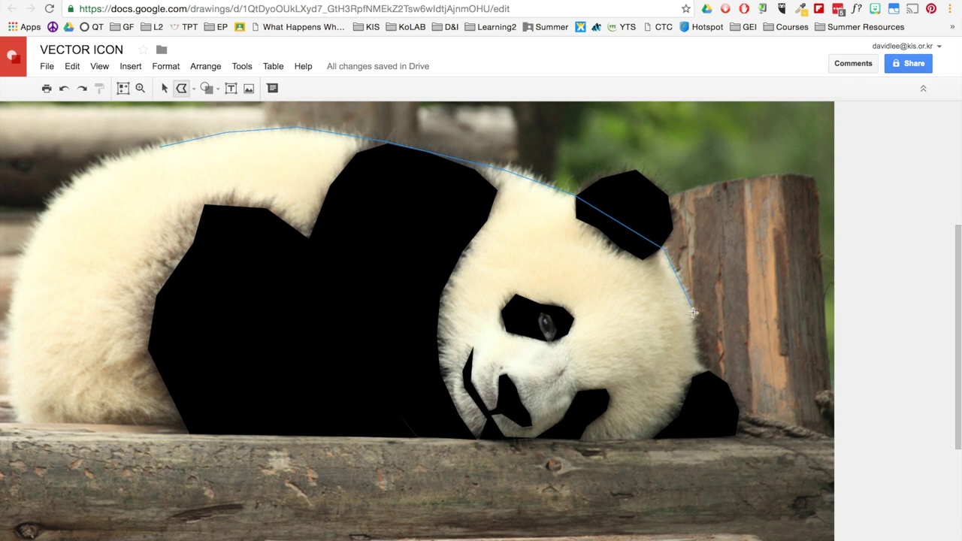
Step: Continue the outline around the right foot, along the bottom and up the left side, closing it
{"action": "left_click", "coordinate": [708, 370]}
{"action": "left_click", "coordinate": [679, 419]}
{"action": "left_click", "coordinate": [650, 439]}
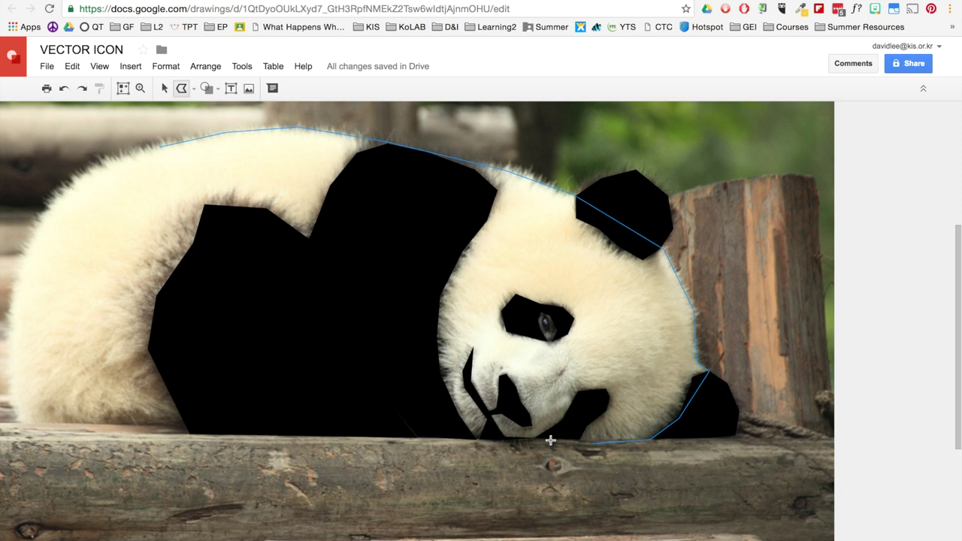
{"action": "left_click", "coordinate": [475, 438]}
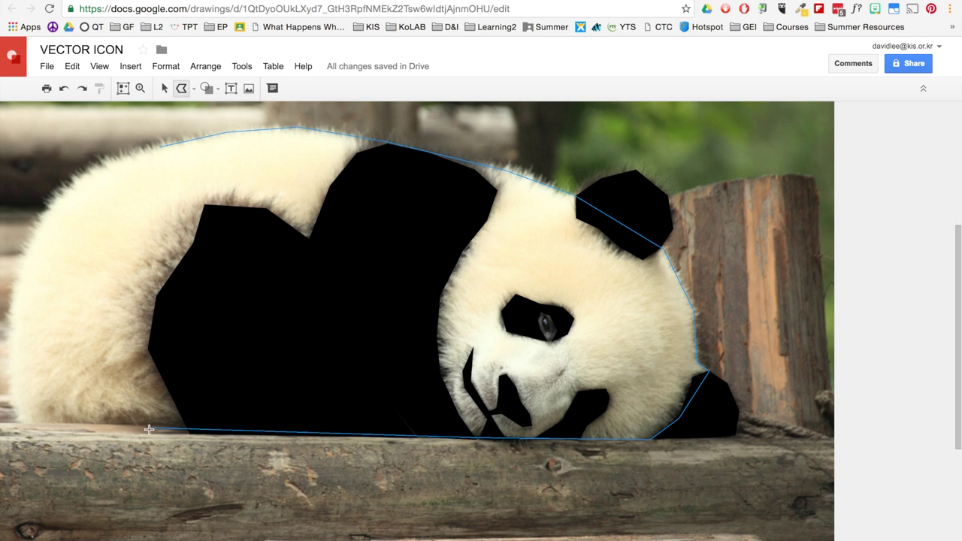
{"action": "left_click", "coordinate": [21, 423]}
{"action": "left_click", "coordinate": [7, 366]}
{"action": "left_click", "coordinate": [9, 277]}
{"action": "left_click", "coordinate": [67, 186]}
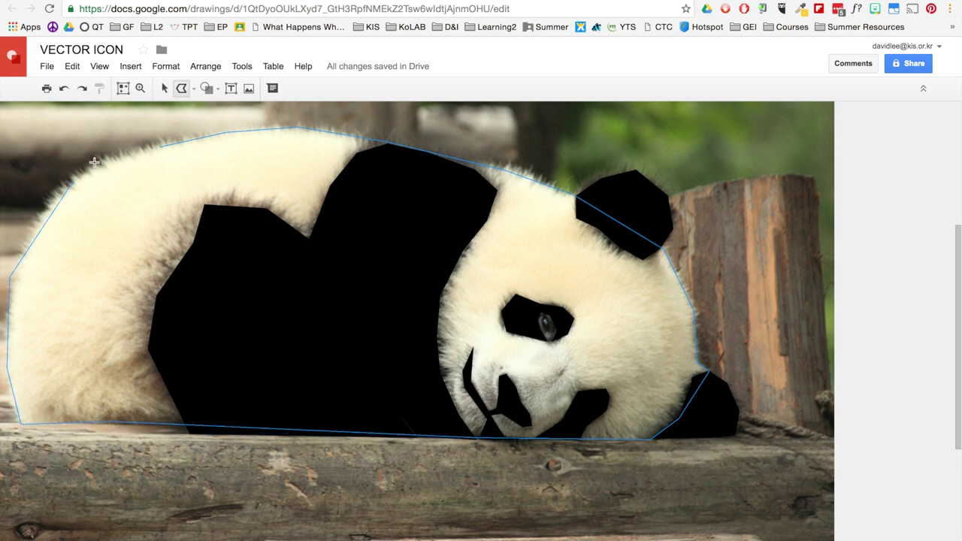
{"action": "left_click", "coordinate": [160, 145]}
Step: Give the silhouette a transparent outline and white fill
{"action": "left_click", "coordinate": [296, 88]}
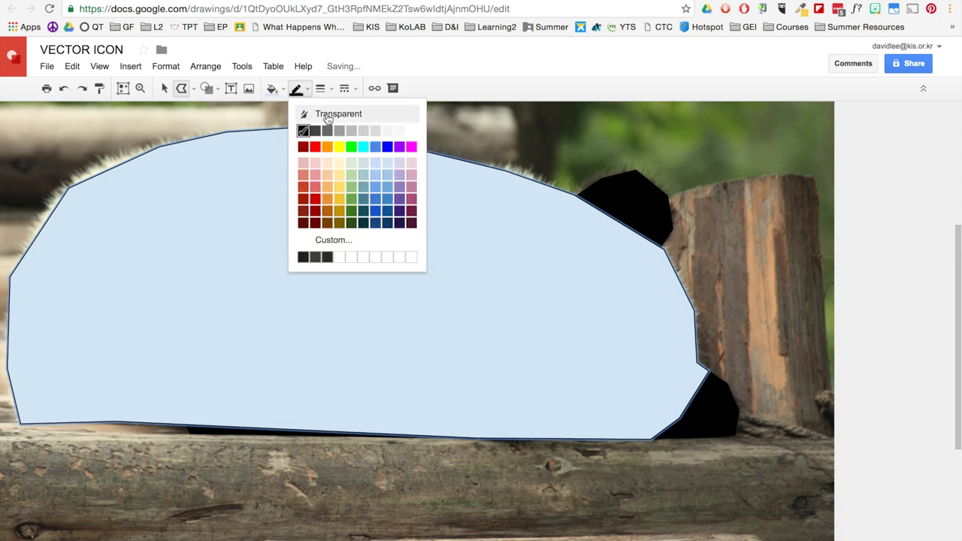
{"action": "left_click", "coordinate": [328, 114]}
{"action": "left_click", "coordinate": [272, 88]}
{"action": "left_click", "coordinate": [387, 131]}
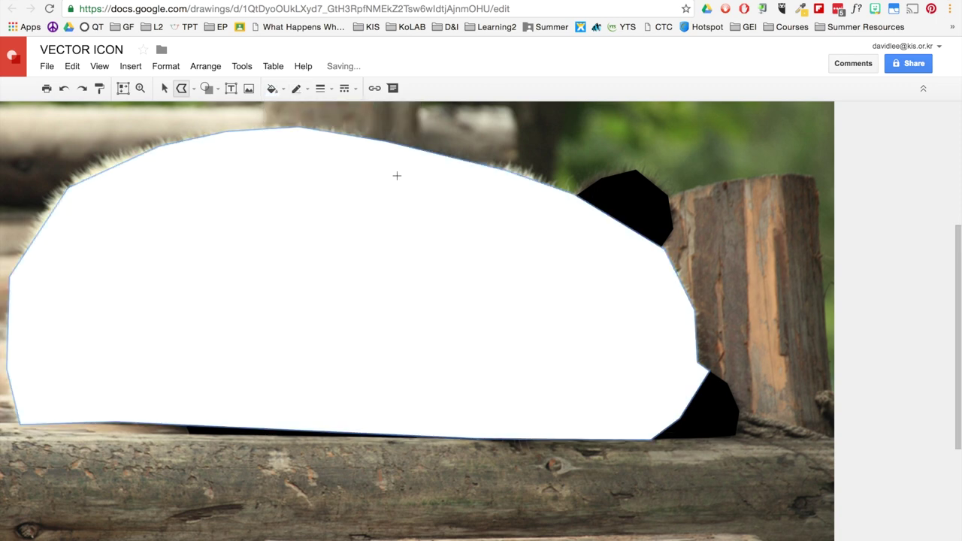
Step: Reorder the white silhouette behind the black shapes but above the photo
{"action": "left_click", "coordinate": [162, 89]}
{"action": "left_click", "coordinate": [284, 257]}
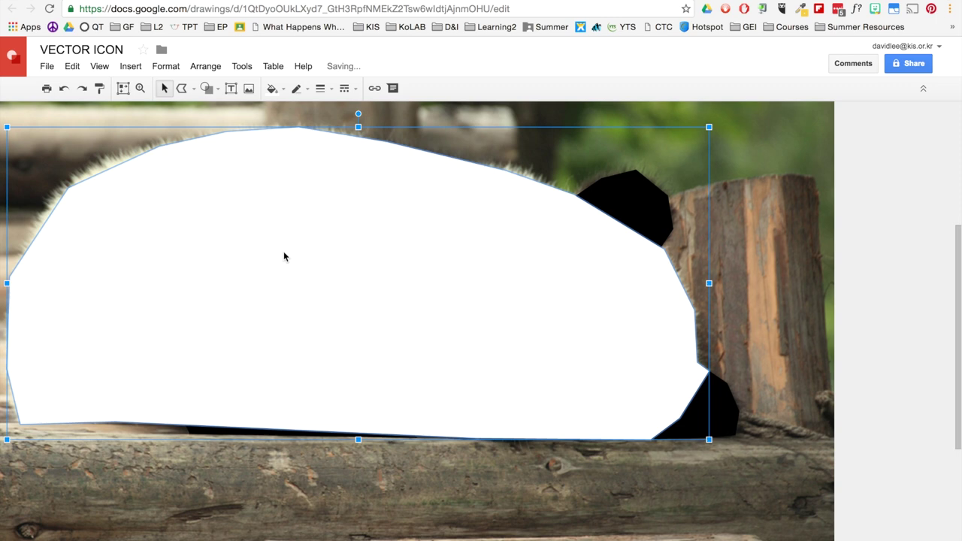
{"action": "key", "text": "ctrl+Down"}
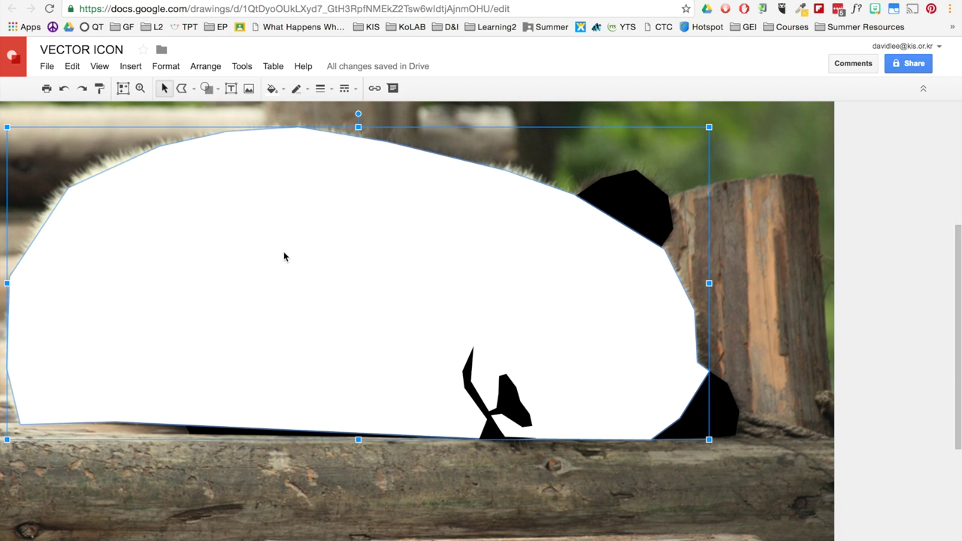
{"action": "key", "text": "ctrl+Down"}
{"action": "key", "text": "ctrl+Down"}
{"action": "key", "text": "ctrl+Down"}
{"action": "key", "text": "ctrl+Down"}
{"action": "key", "text": "ctrl+Down"}
{"action": "key", "text": "ctrl+Down"}
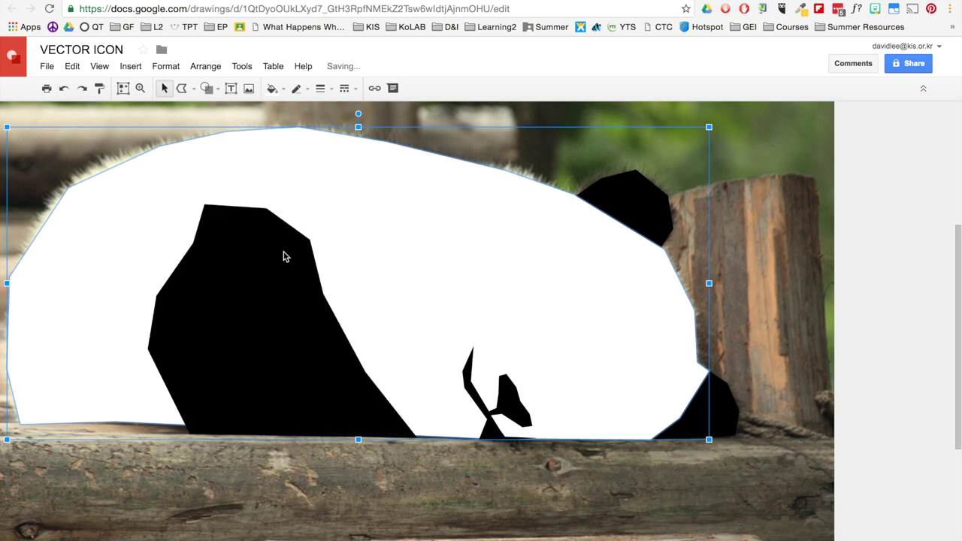
{"action": "key", "text": "ctrl+Down"}
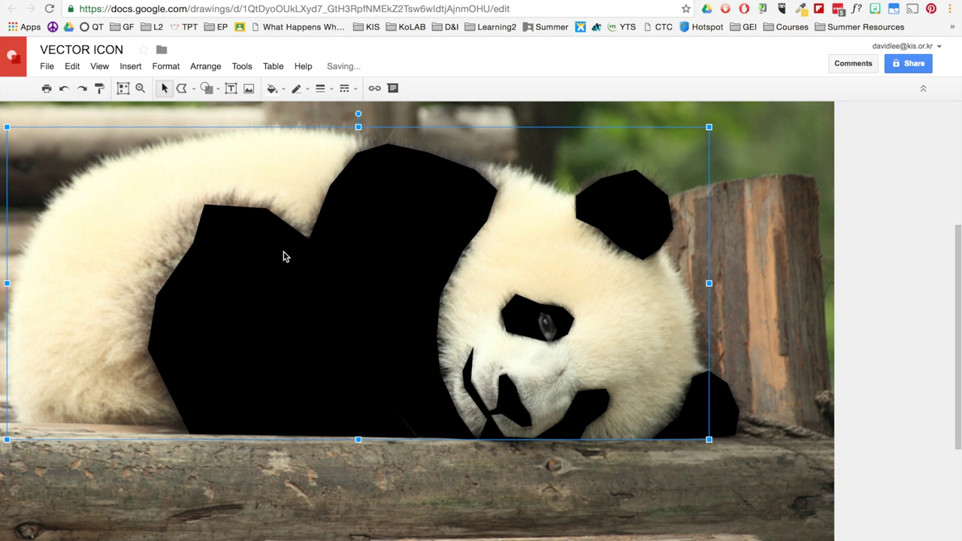
{"action": "key", "text": "ctrl+Up"}
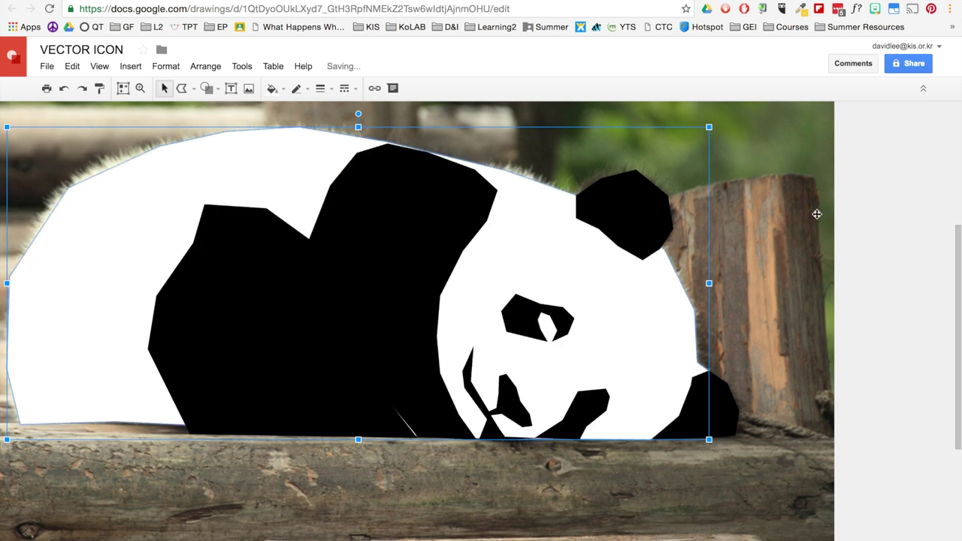
Step: Send the white silhouette behind the photo and trace a polyline shadow along the body's left edge
{"action": "key", "text": "ctrl+Down"}
{"action": "left_click", "coordinate": [103, 424]}
{"action": "left_click", "coordinate": [189, 435]}
{"action": "left_click", "coordinate": [148, 348]}
{"action": "left_click", "coordinate": [155, 292]}
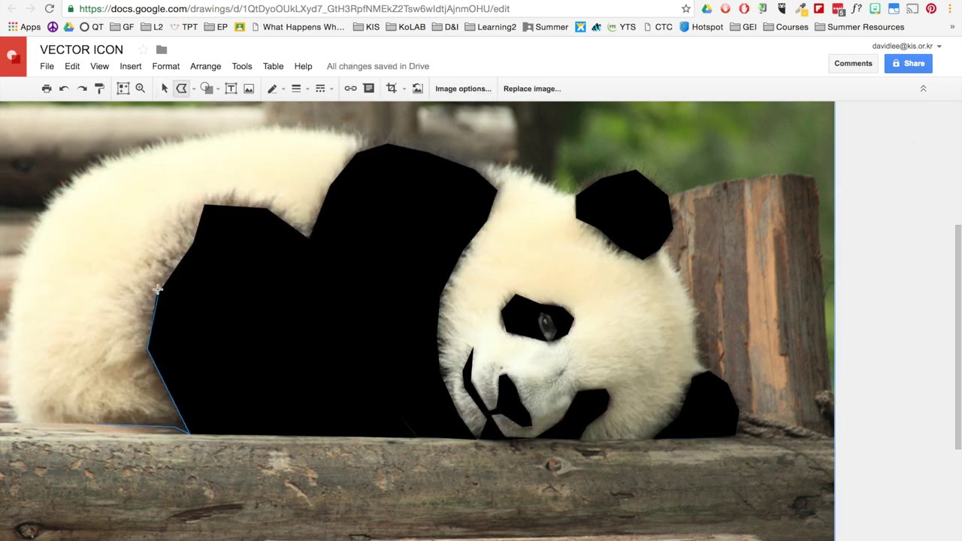
{"action": "left_click", "coordinate": [193, 240]}
{"action": "left_click", "coordinate": [205, 206]}
{"action": "left_click", "coordinate": [270, 209]}
{"action": "left_click", "coordinate": [309, 235]}
{"action": "left_click", "coordinate": [331, 184]}
{"action": "left_click", "coordinate": [104, 425]}
Step: Fill the shadow shape with a custom dark grey
{"action": "left_click", "coordinate": [274, 88]}
{"action": "left_click", "coordinate": [310, 240]}
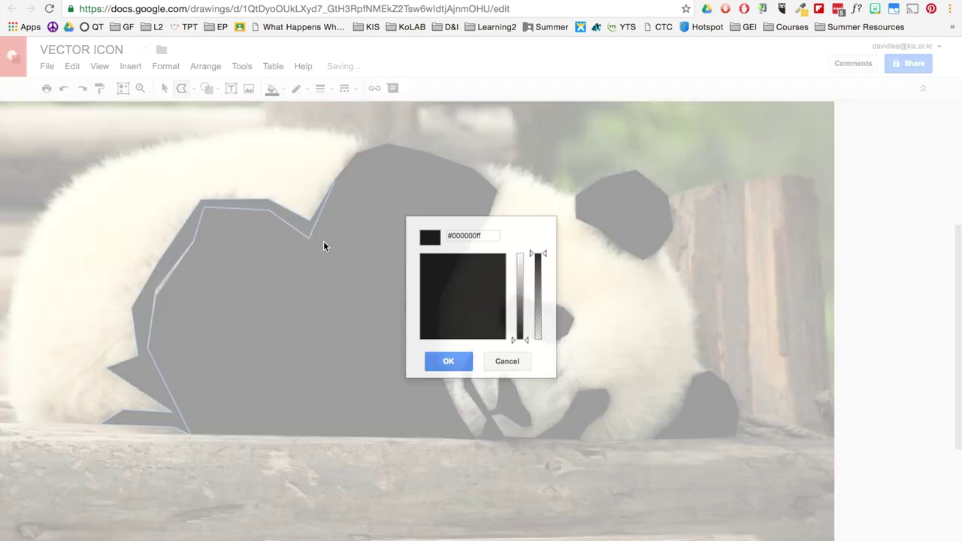
{"action": "left_click", "coordinate": [446, 361]}
{"action": "left_click", "coordinate": [164, 88]}
{"action": "left_click", "coordinate": [159, 296]}
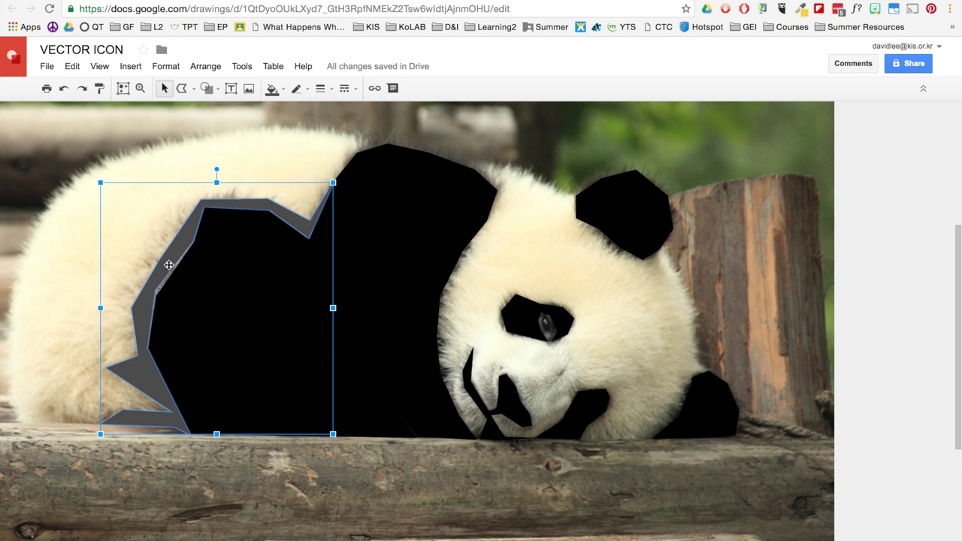
Step: Edit the shadow's points, nudging an inner vertex to reshape it
{"action": "double_click", "coordinate": [167, 264]}
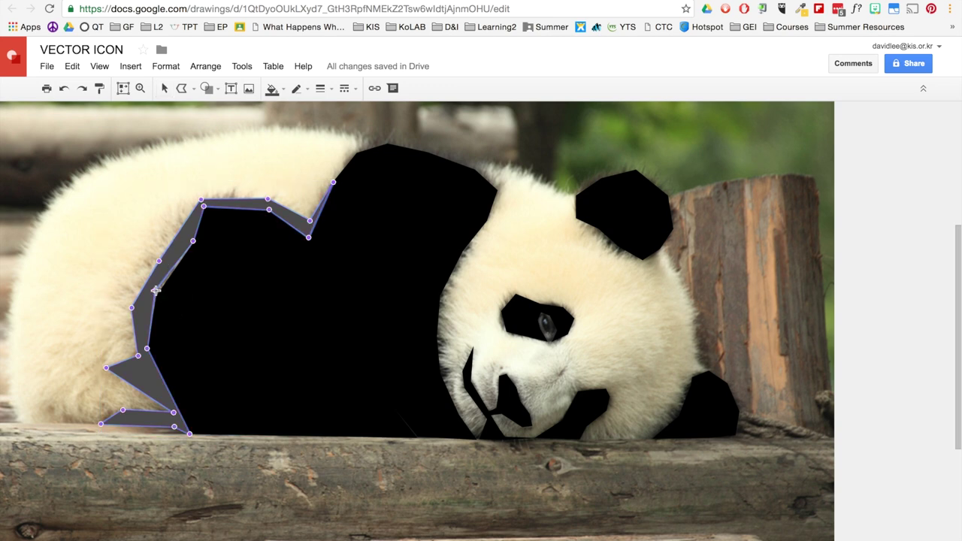
{"action": "left_click_drag", "start_coordinate": [155, 290], "coordinate": [160, 294]}
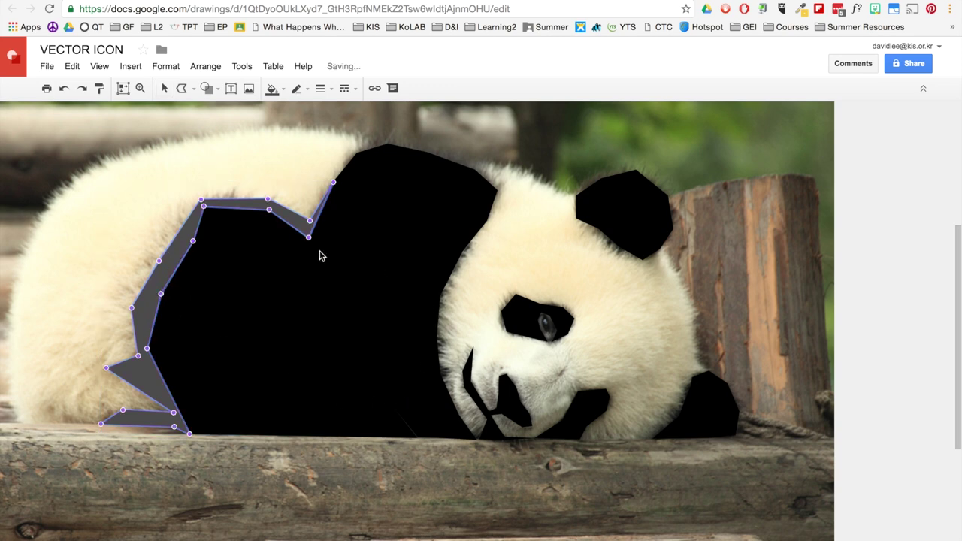
{"action": "key", "text": "Escape"}
{"action": "left_click", "coordinate": [799, 286]}
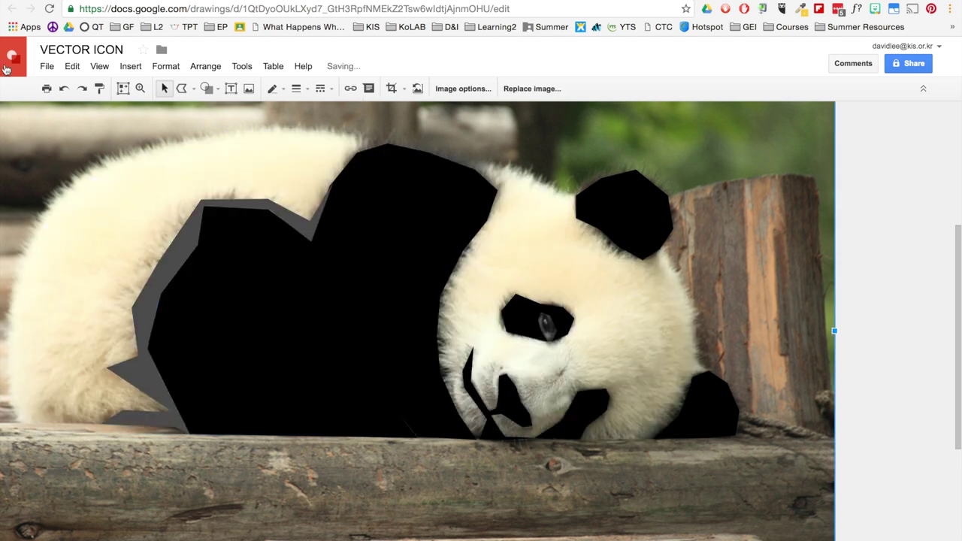
Step: Zoom in closely on the panda's eye
{"action": "left_click", "coordinate": [140, 88]}
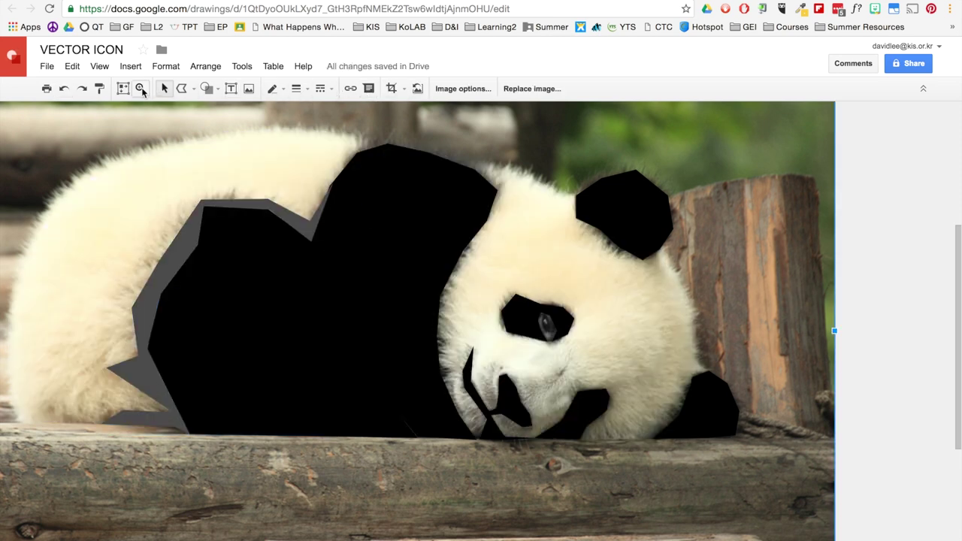
{"action": "left_click", "coordinate": [541, 324]}
{"action": "left_click", "coordinate": [610, 345]}
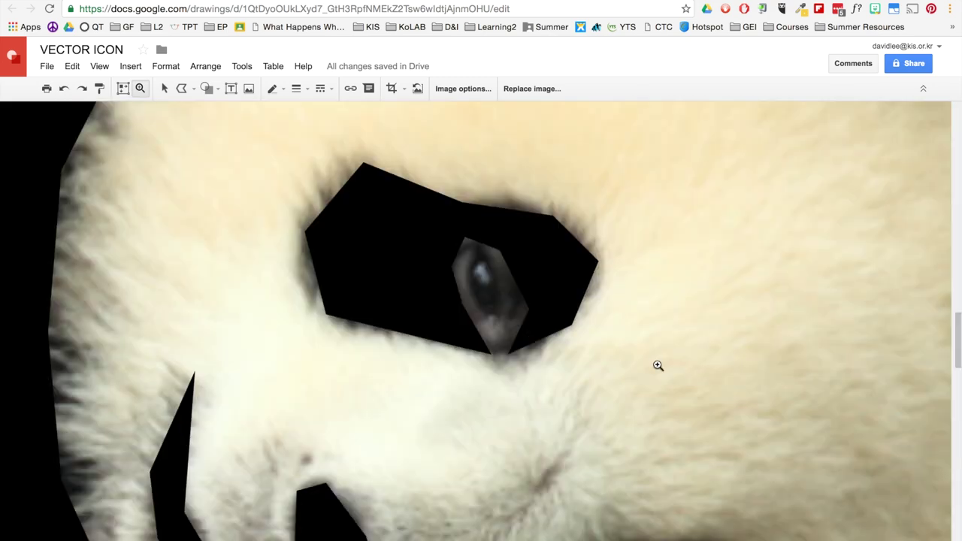
{"action": "left_click", "coordinate": [648, 363]}
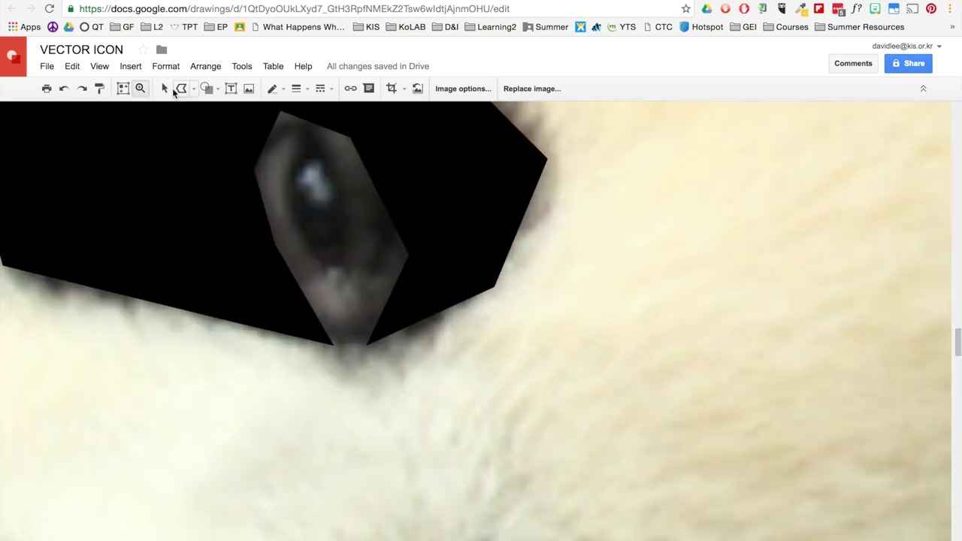
Step: Trace a polygon around the eye, trying a black fill then undoing it
{"action": "left_click", "coordinate": [181, 88]}
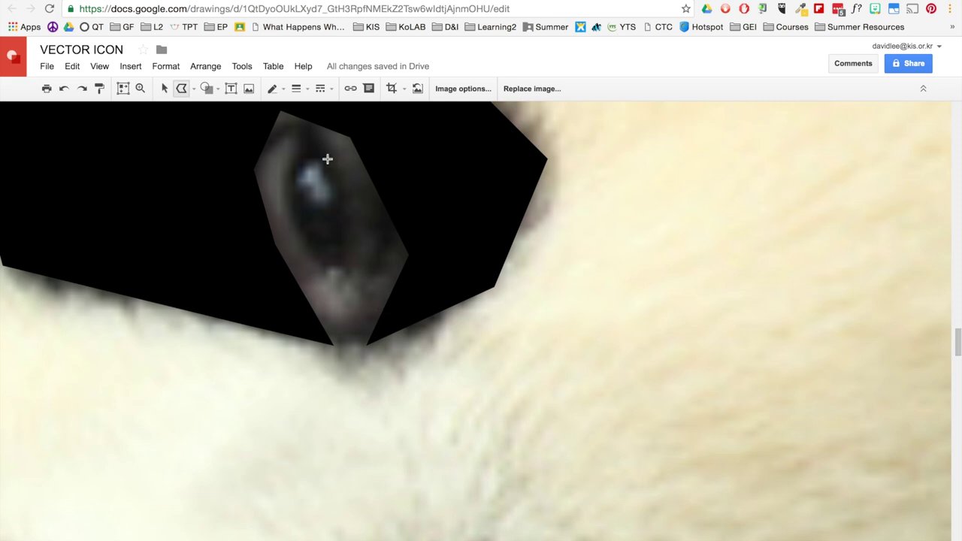
{"action": "left_click", "coordinate": [309, 127]}
{"action": "left_click", "coordinate": [345, 197]}
{"action": "left_click", "coordinate": [325, 270]}
{"action": "left_click", "coordinate": [288, 167]}
{"action": "left_click", "coordinate": [303, 125]}
{"action": "left_click", "coordinate": [272, 88]}
{"action": "left_click", "coordinate": [279, 131]}
{"action": "left_click", "coordinate": [181, 88]}
Step: Draw a small triangular highlight on the eye and fill it white
{"action": "left_click", "coordinate": [315, 159]}
{"action": "left_click", "coordinate": [296, 182]}
{"action": "left_click", "coordinate": [320, 209]}
{"action": "left_click", "coordinate": [339, 200]}
{"action": "left_click", "coordinate": [315, 159]}
{"action": "left_click", "coordinate": [272, 88]}
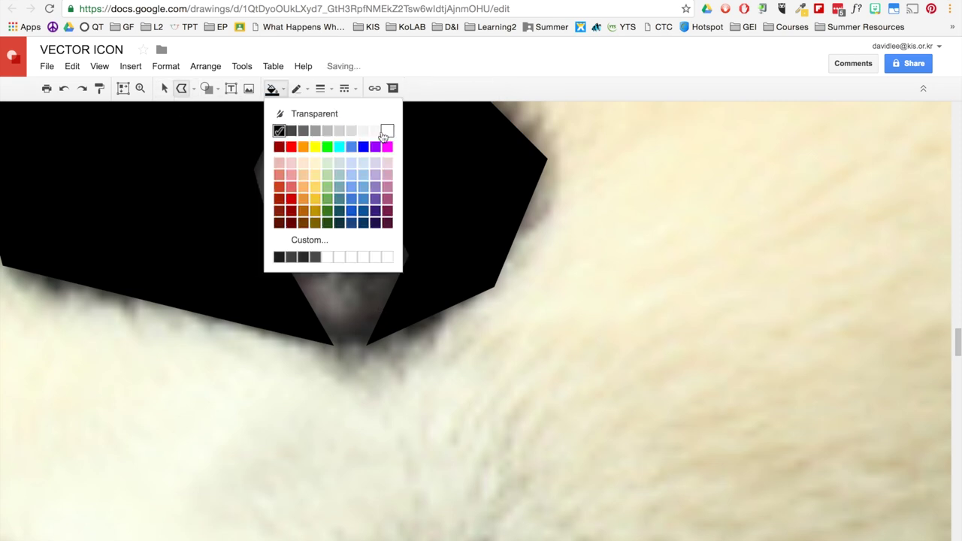
{"action": "left_click", "coordinate": [387, 129]}
Step: Draw a white pentagon at the bottom of the eye
{"action": "left_click", "coordinate": [329, 269]}
{"action": "left_click", "coordinate": [309, 297]}
{"action": "left_click", "coordinate": [331, 337]}
{"action": "left_click", "coordinate": [366, 345]}
Step: Trace an outline around the eye, delete it, and apply a white fill
{"action": "left_click", "coordinate": [382, 308]}
{"action": "left_click", "coordinate": [329, 268]}
{"action": "left_click", "coordinate": [300, 122]}
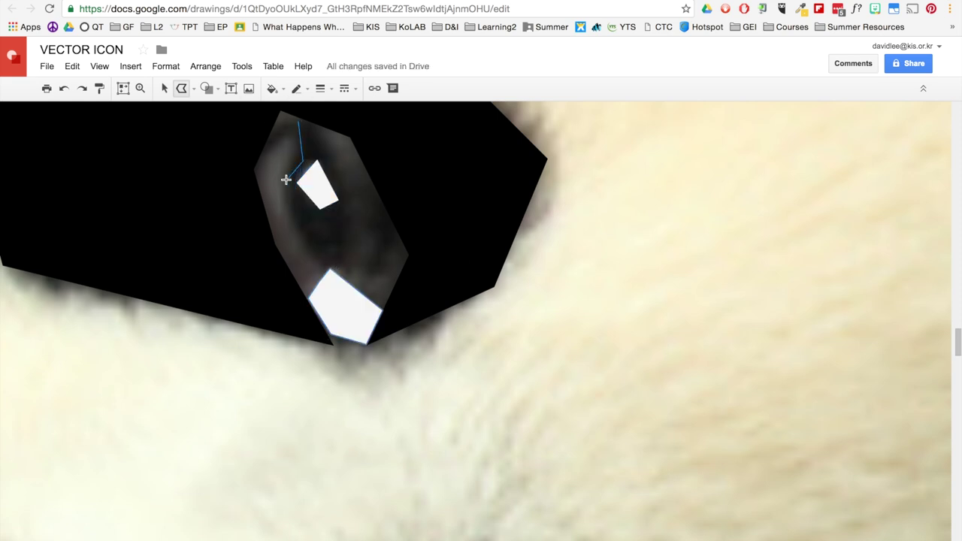
{"action": "left_click", "coordinate": [287, 181]}
{"action": "left_click", "coordinate": [299, 122]}
{"action": "key", "text": "Delete"}
{"action": "left_click", "coordinate": [279, 109]}
{"action": "left_click", "coordinate": [415, 247]}
Step: Draw a larger hexagon over the eye and give it a greyish fill
{"action": "left_click", "coordinate": [370, 346]}
{"action": "left_click", "coordinate": [323, 340]}
{"action": "left_click", "coordinate": [248, 189]}
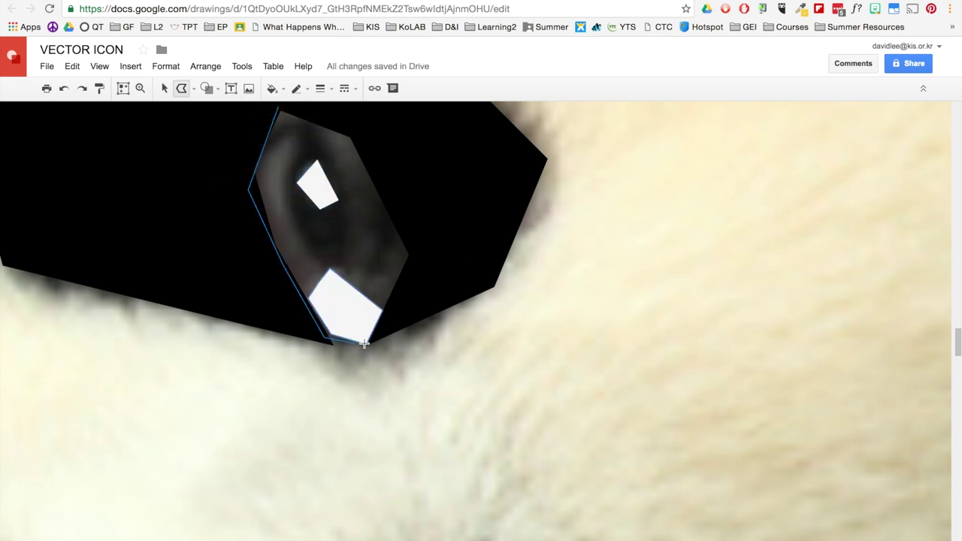
{"action": "left_click", "coordinate": [281, 109]}
{"action": "left_click", "coordinate": [124, 88]}
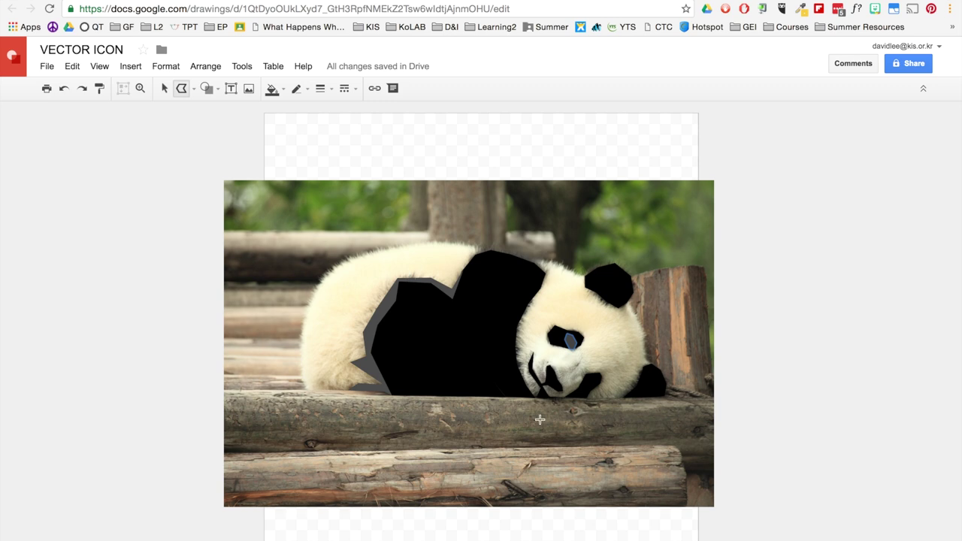
Step: Finish the white eye highlight and delete the reference panda photo
{"action": "left_click", "coordinate": [570, 343]}
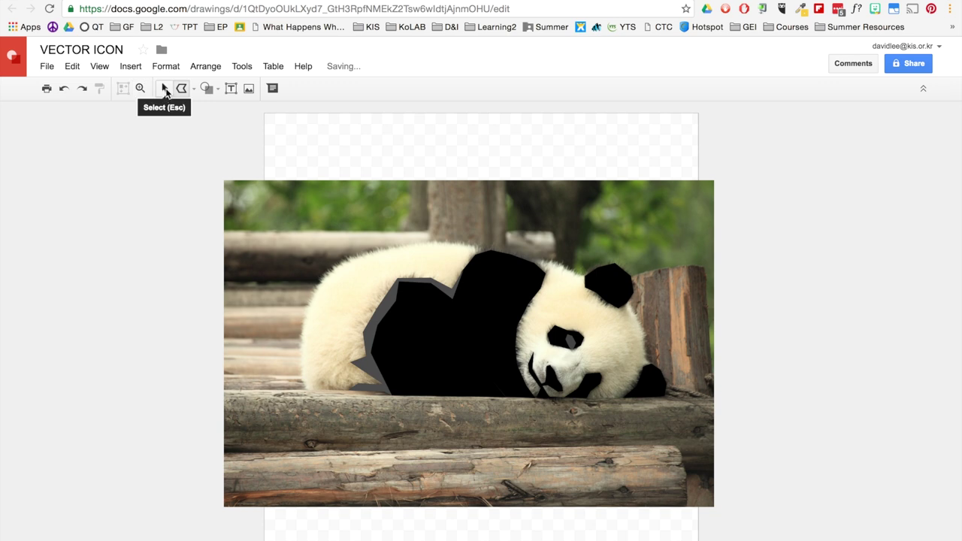
{"action": "left_click", "coordinate": [166, 89]}
{"action": "left_click", "coordinate": [333, 210]}
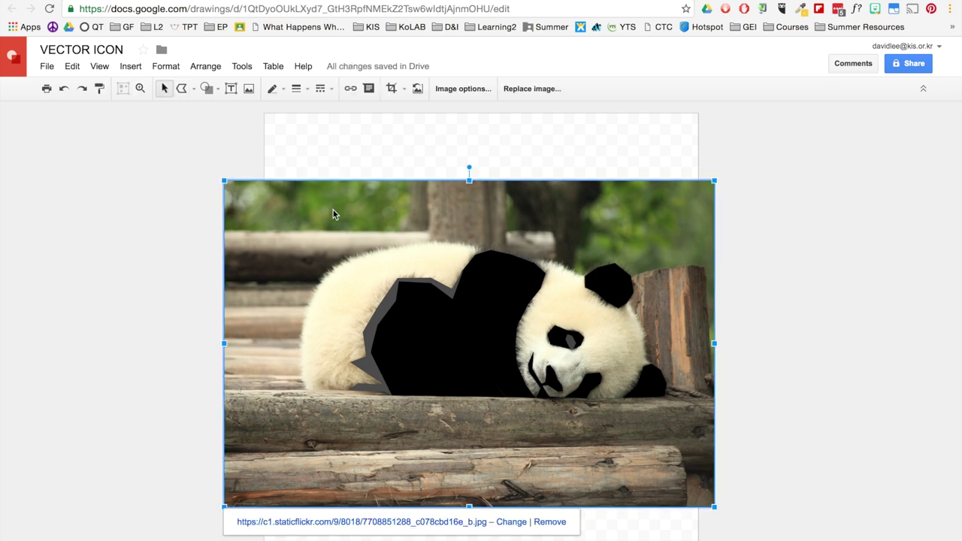
{"action": "key", "text": "Delete"}
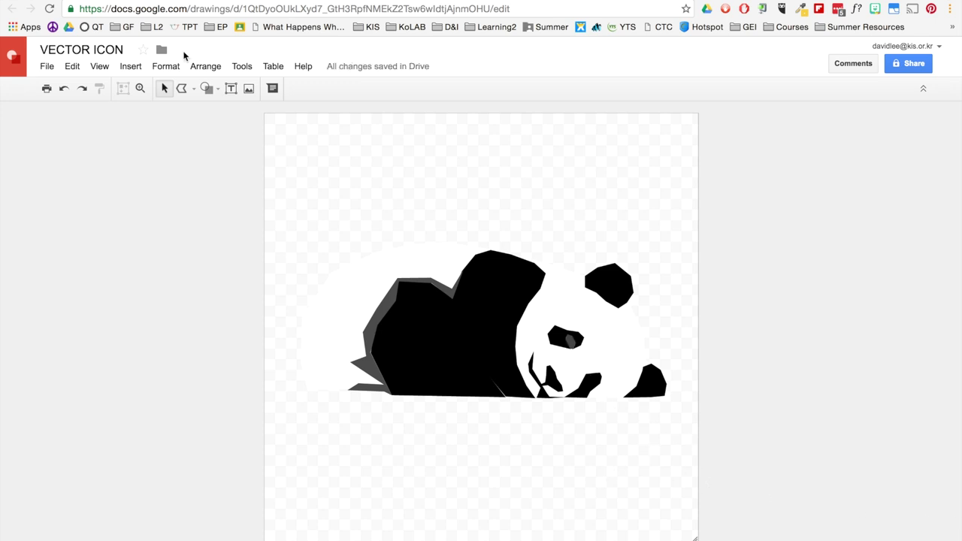
Step: Zoom in on the eye and inspect the eye, body and face shapes' points
{"action": "left_click", "coordinate": [140, 89]}
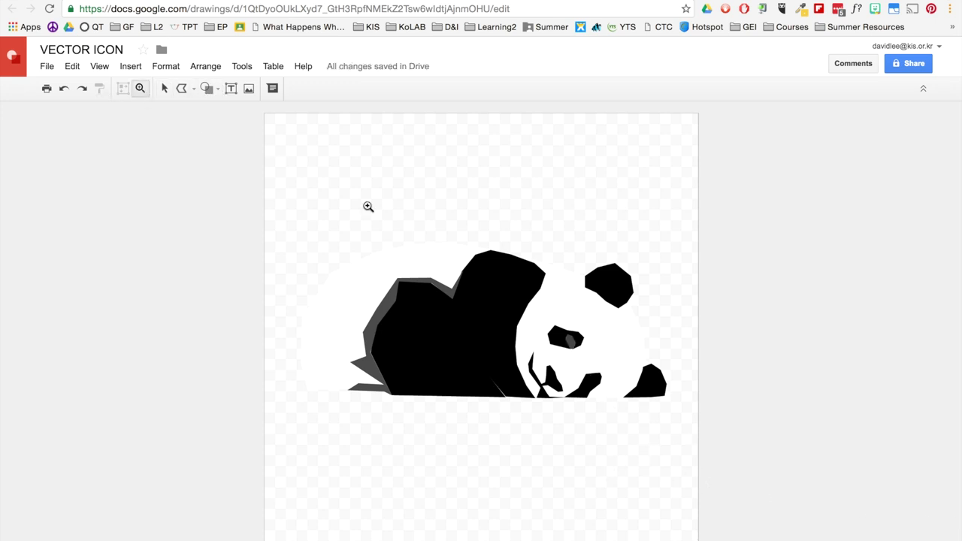
{"action": "left_click", "coordinate": [569, 343]}
{"action": "left_click", "coordinate": [578, 334]}
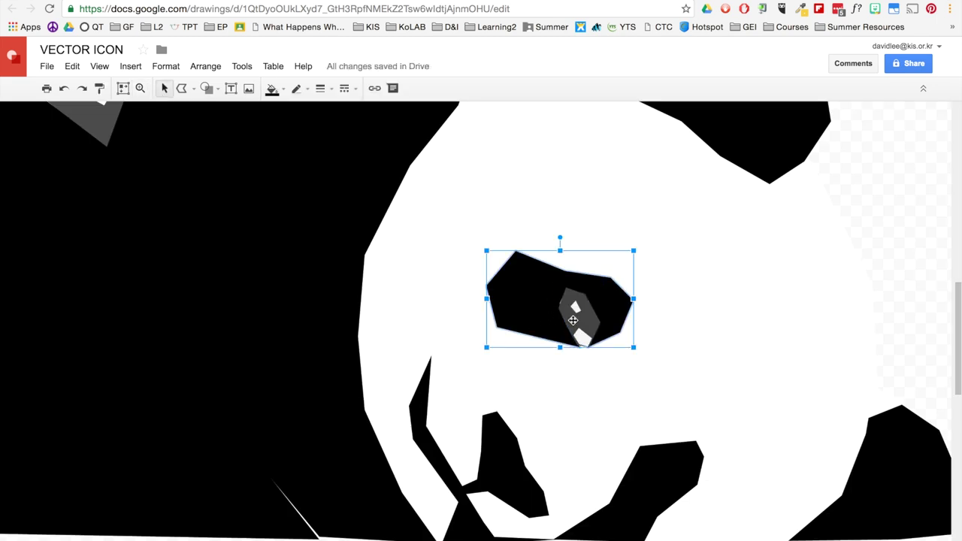
{"action": "left_click", "coordinate": [304, 523]}
{"action": "left_click", "coordinate": [305, 523]}
{"action": "left_click", "coordinate": [557, 307]}
{"action": "left_click", "coordinate": [577, 312]}
{"action": "double_click", "coordinate": [725, 423]}
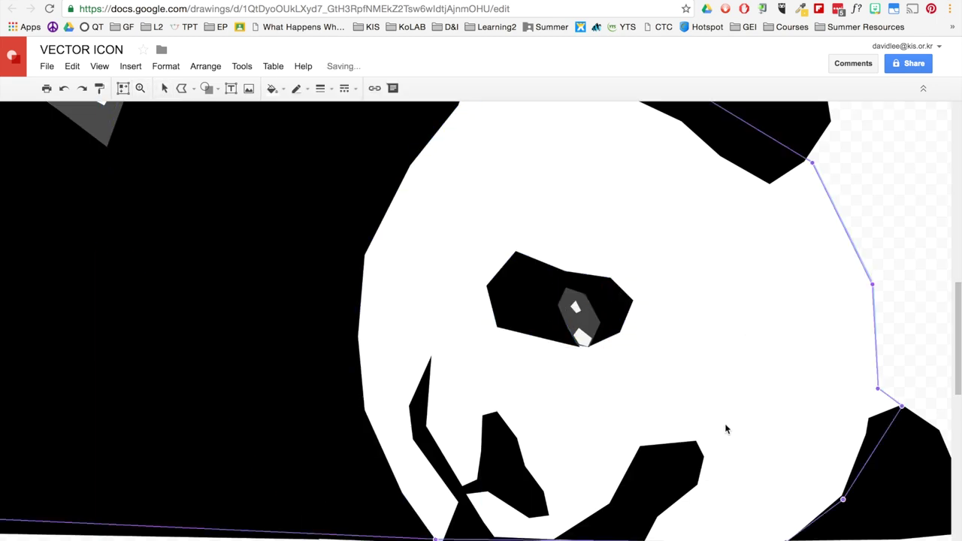
{"action": "left_click", "coordinate": [139, 88]}
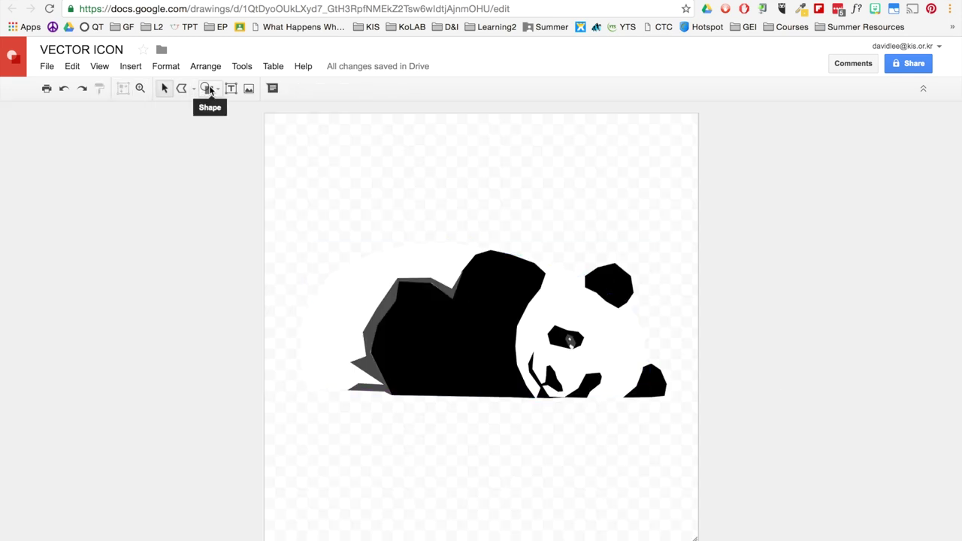
Step: Draw a rectangle covering the whole canvas and fill it dark teal
{"action": "left_click", "coordinate": [207, 89]}
{"action": "mouse_move", "coordinate": [231, 115]}
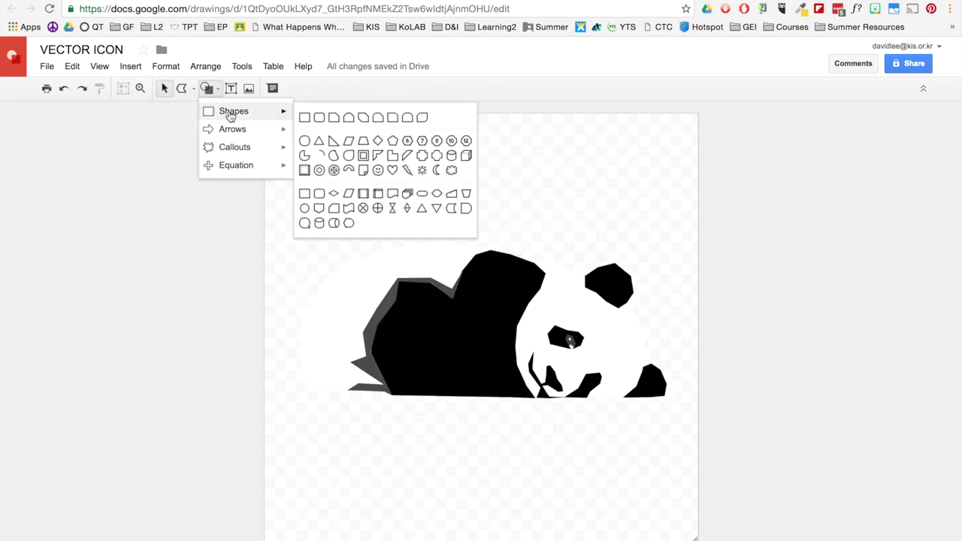
{"action": "left_click", "coordinate": [304, 120]}
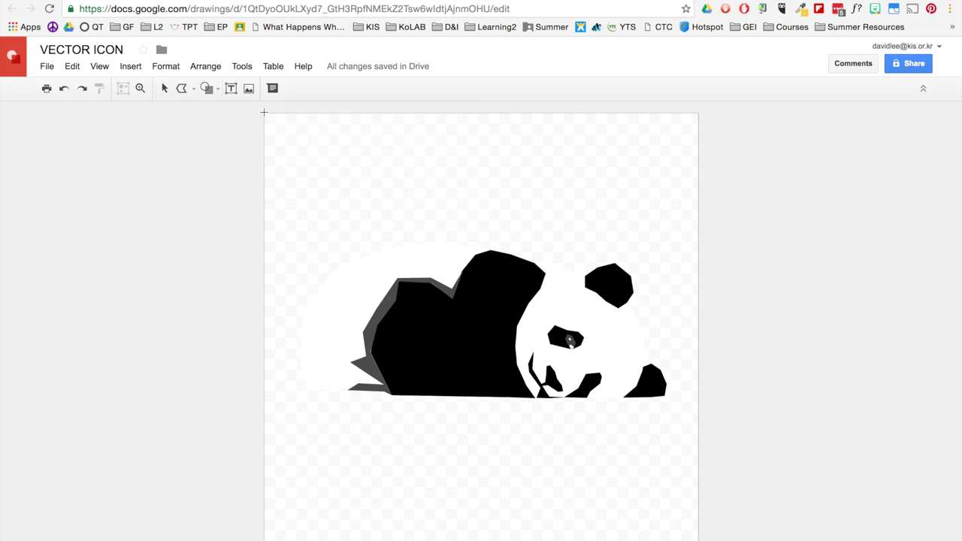
{"action": "mouse_move", "coordinate": [264, 112]}
{"action": "left_mouse_down"}
{"action": "mouse_move", "coordinate": [654, 365]}
{"action": "mouse_move", "coordinate": [699, 540]}
{"action": "left_mouse_up"}
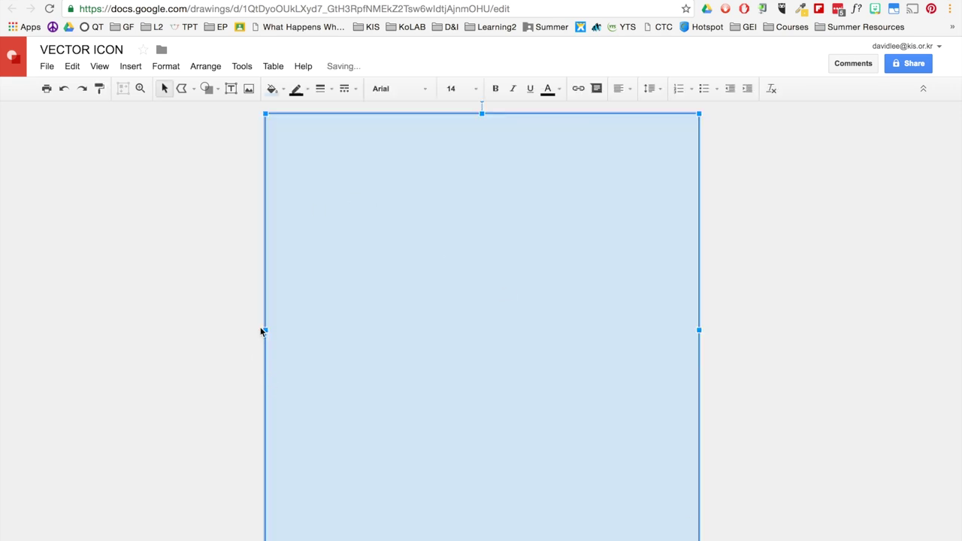
{"action": "left_click", "coordinate": [273, 88]}
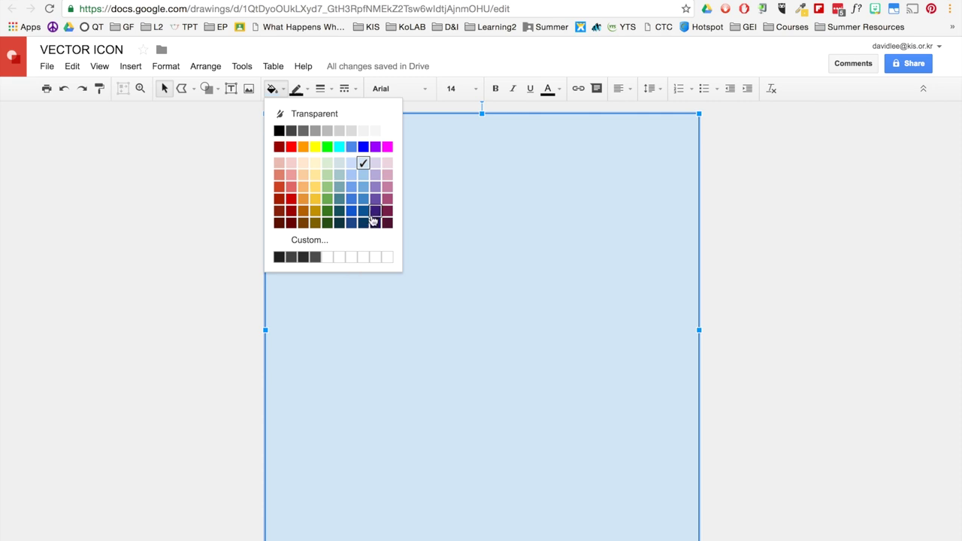
{"action": "left_click", "coordinate": [339, 200]}
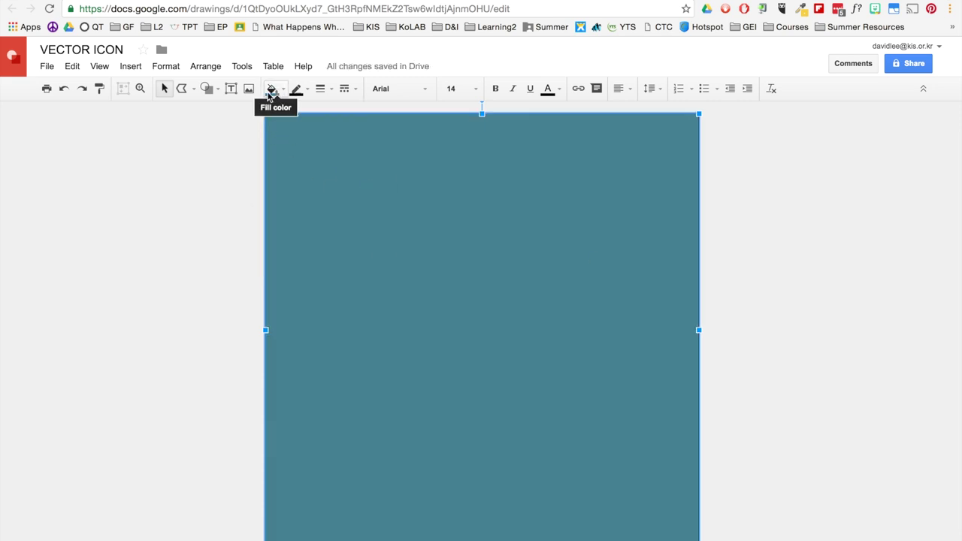
Step: Draw a slightly smaller inset rectangle behind the panda and fill it light grey
{"action": "left_click", "coordinate": [216, 90]}
{"action": "mouse_move", "coordinate": [222, 113]}
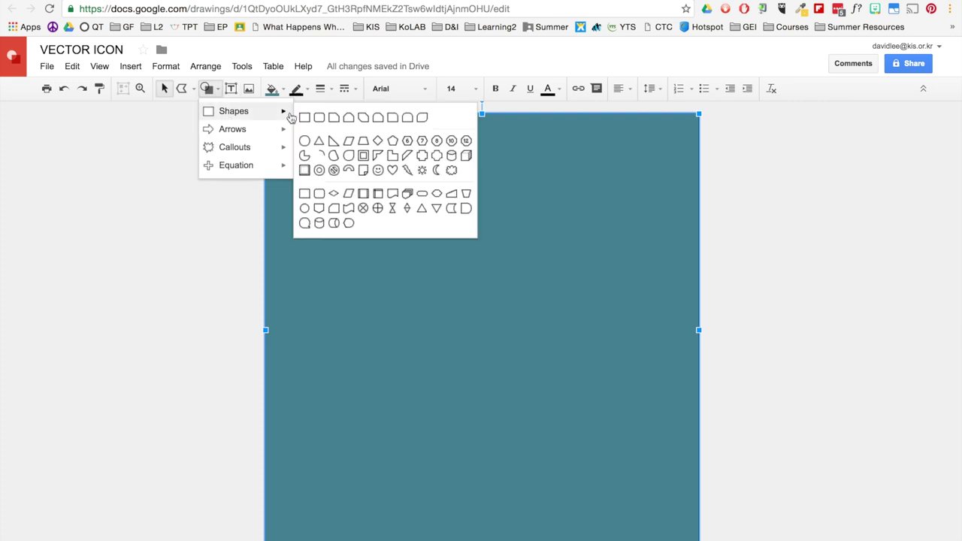
{"action": "left_click", "coordinate": [301, 117]}
{"action": "left_click_drag", "start_coordinate": [280, 126], "coordinate": [683, 533]}
{"action": "left_click", "coordinate": [272, 88]}
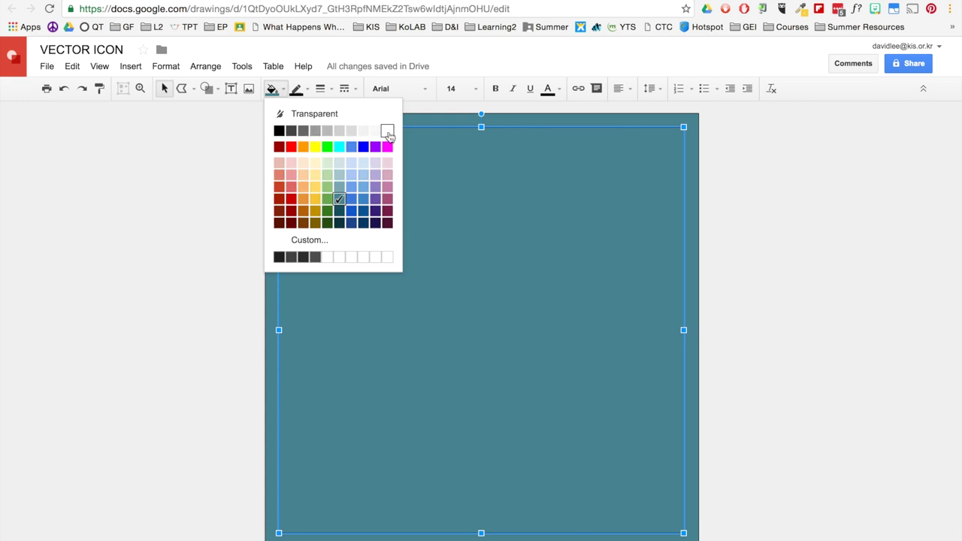
{"action": "left_click", "coordinate": [278, 131]}
{"action": "left_click", "coordinate": [272, 196]}
{"action": "key", "text": "ctrl+z"}
{"action": "left_click", "coordinate": [272, 89]}
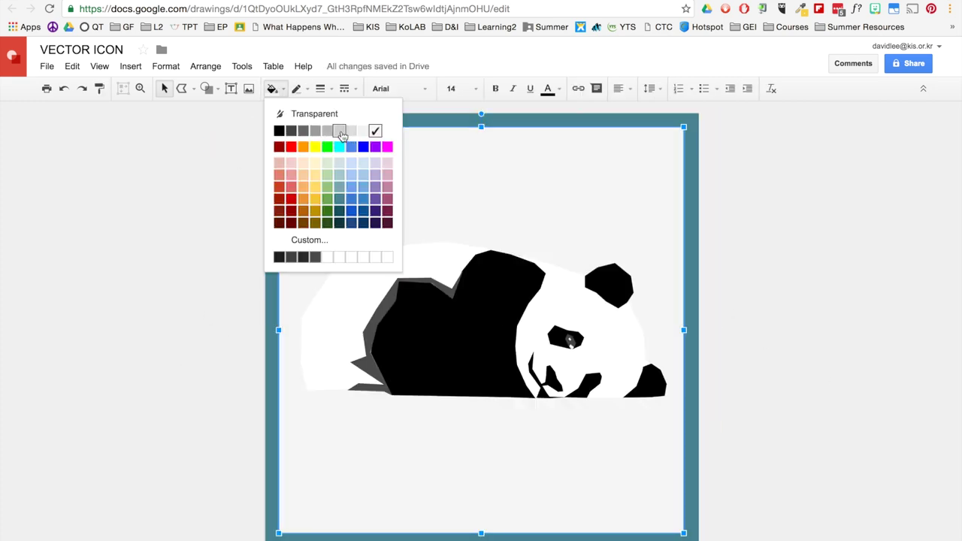
{"action": "left_click", "coordinate": [345, 129]}
{"action": "left_click", "coordinate": [182, 89]}
Step: Drag the grey shadow's lower-left corner further down and left
{"action": "scroll", "coordinate": [369, 387], "scroll_direction": "up", "scroll_amount": 5}
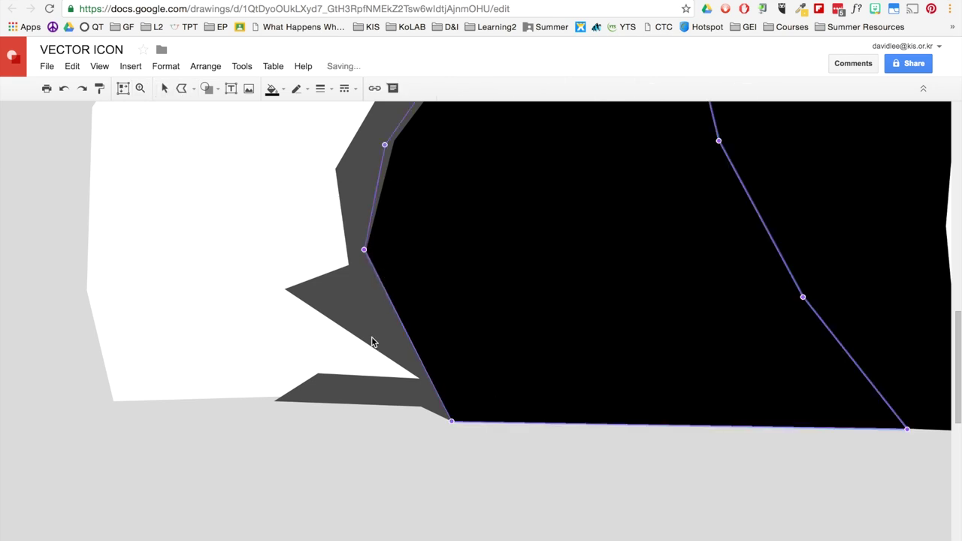
{"action": "left_click", "coordinate": [371, 342]}
{"action": "left_click_drag", "start_coordinate": [329, 413], "coordinate": [258, 421]}
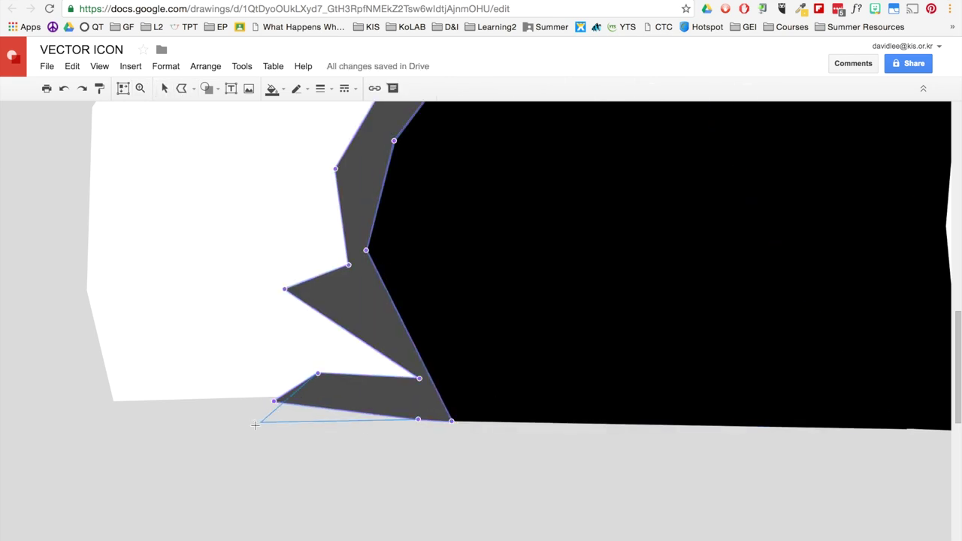
{"action": "left_click", "coordinate": [303, 396]}
{"action": "scroll", "coordinate": [654, 357], "scroll_direction": "left", "scroll_amount": 2}
{"action": "scroll", "coordinate": [589, 365], "scroll_direction": "right", "scroll_amount": 10}
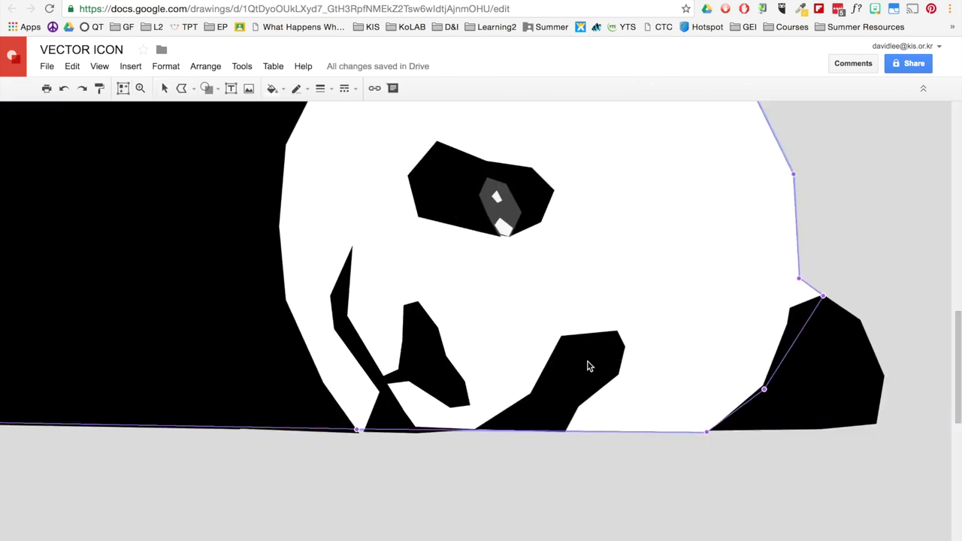
{"action": "left_click", "coordinate": [494, 204]}
{"action": "key", "text": "Escape"}
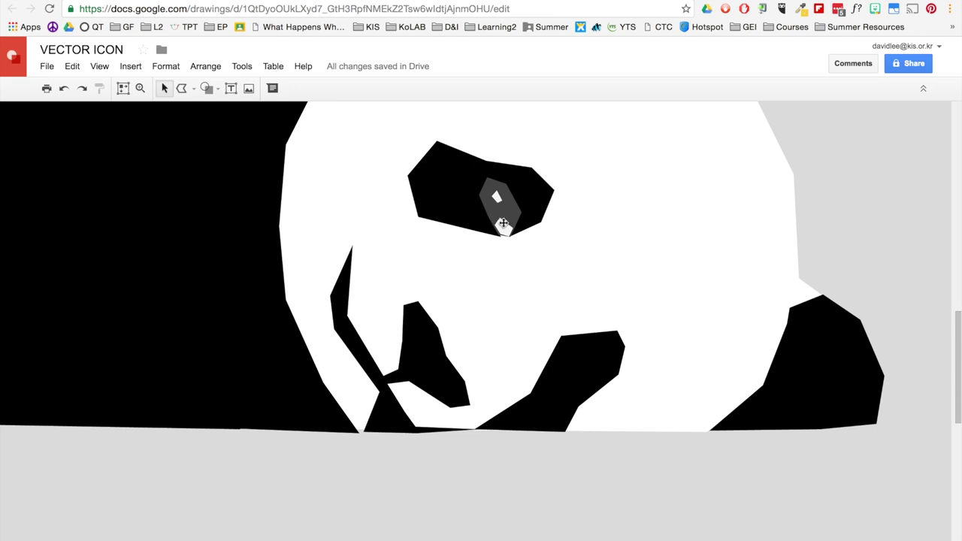
Step: Duplicate the grey and white eye highlights onto the other eye, shrink the copy, and zoom out
{"action": "left_click", "coordinate": [498, 197]}
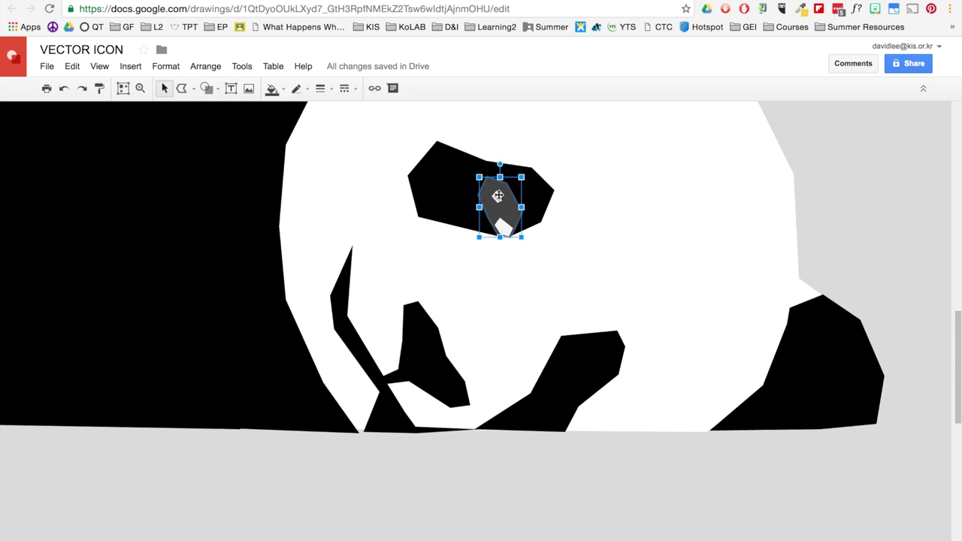
{"action": "left_click", "coordinate": [497, 197], "text": "shift"}
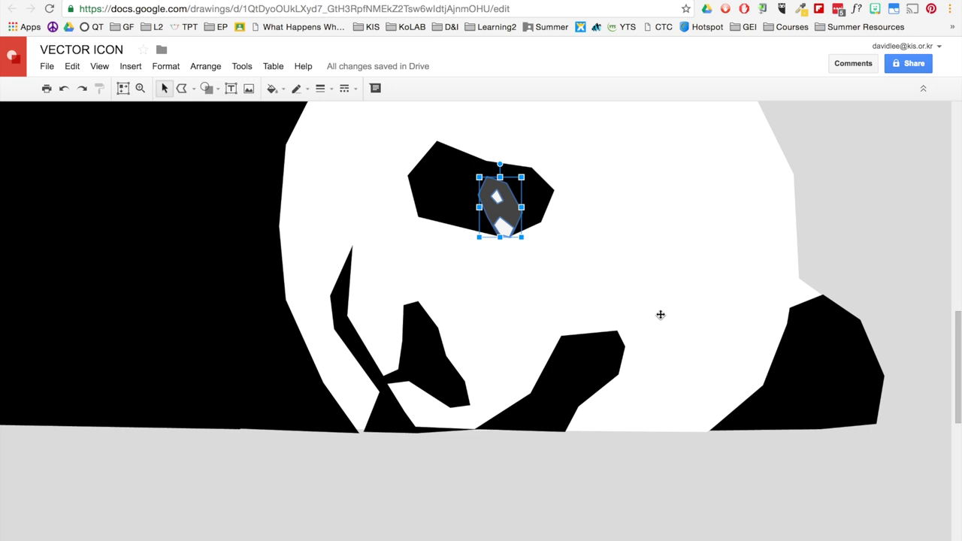
{"action": "key", "text": "ctrl+d"}
{"action": "left_click_drag", "start_coordinate": [532, 232], "coordinate": [586, 359]}
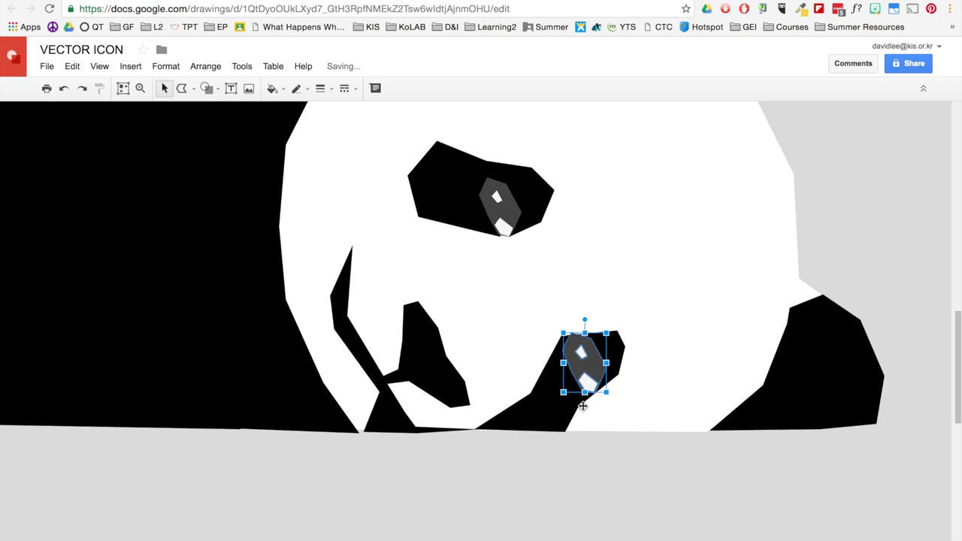
{"action": "left_click_drag", "start_coordinate": [607, 393], "coordinate": [602, 387]}
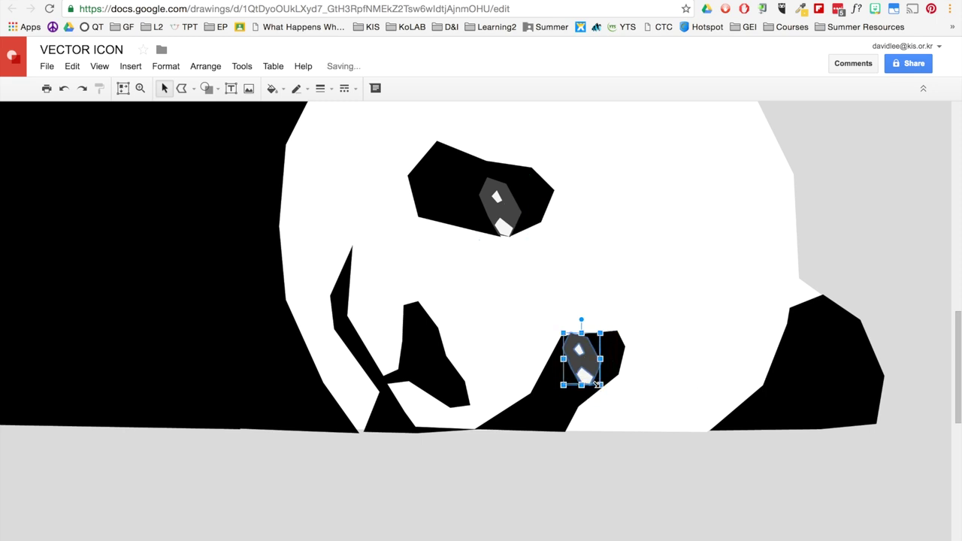
{"action": "key", "text": "Escape"}
{"action": "key", "text": "ctrl+alt+minus"}
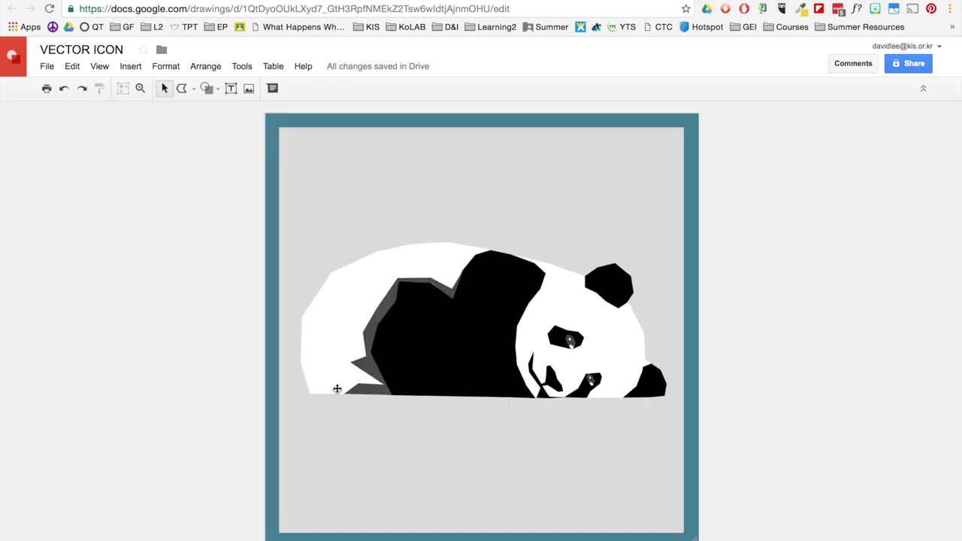
Step: Trace a six-corner polygon from the panda's back to the frame's bottom-left and right paw
{"action": "left_click", "coordinate": [192, 90]}
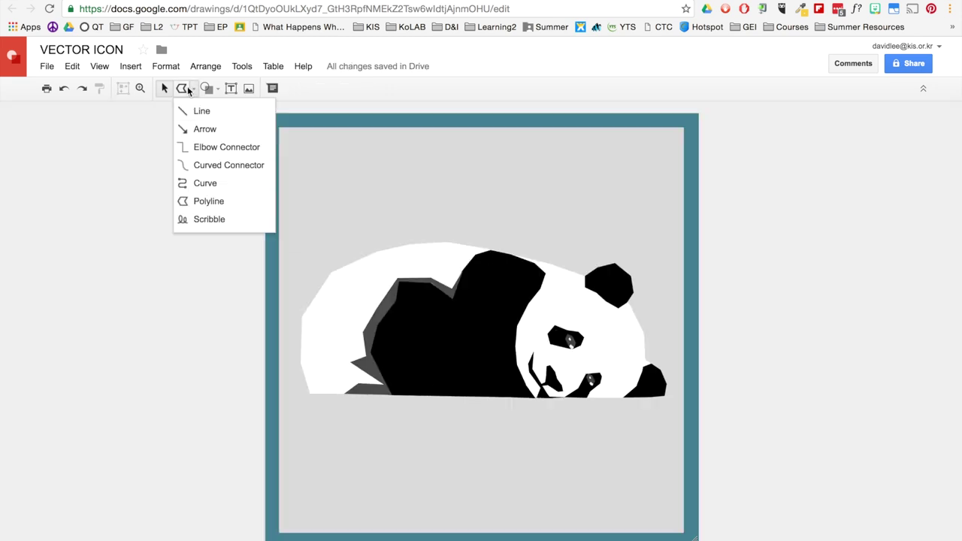
{"action": "left_click", "coordinate": [183, 88]}
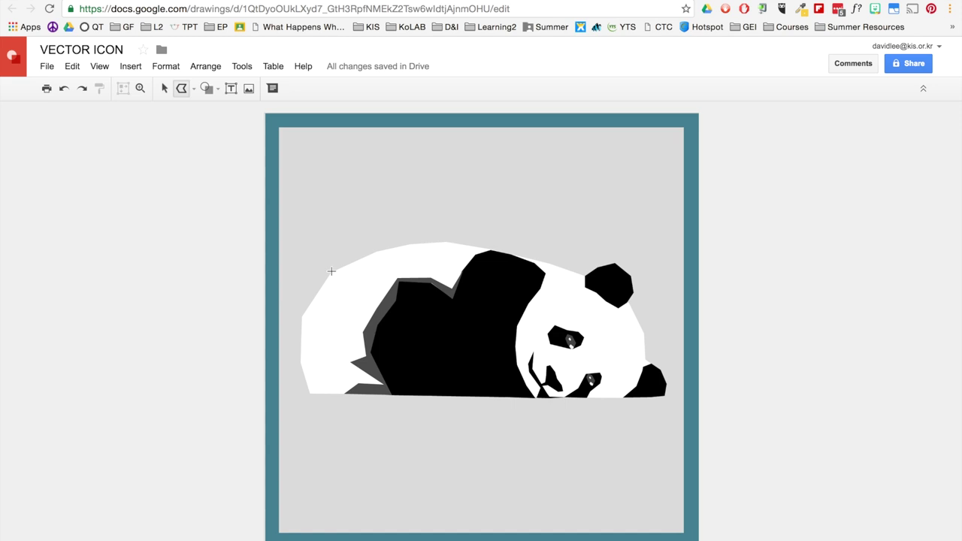
{"action": "left_click", "coordinate": [331, 272]}
{"action": "left_click", "coordinate": [280, 319]}
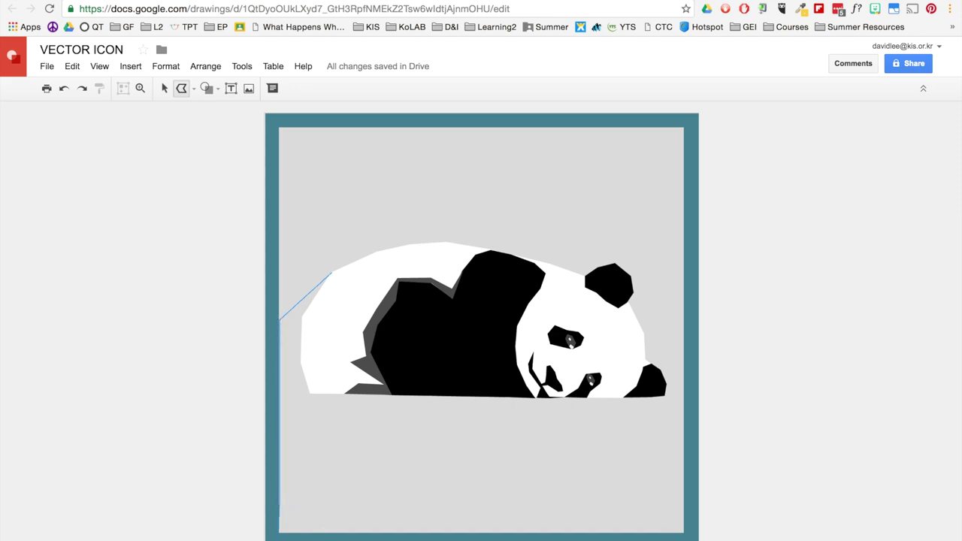
{"action": "left_click", "coordinate": [280, 532]}
{"action": "left_click", "coordinate": [498, 532]}
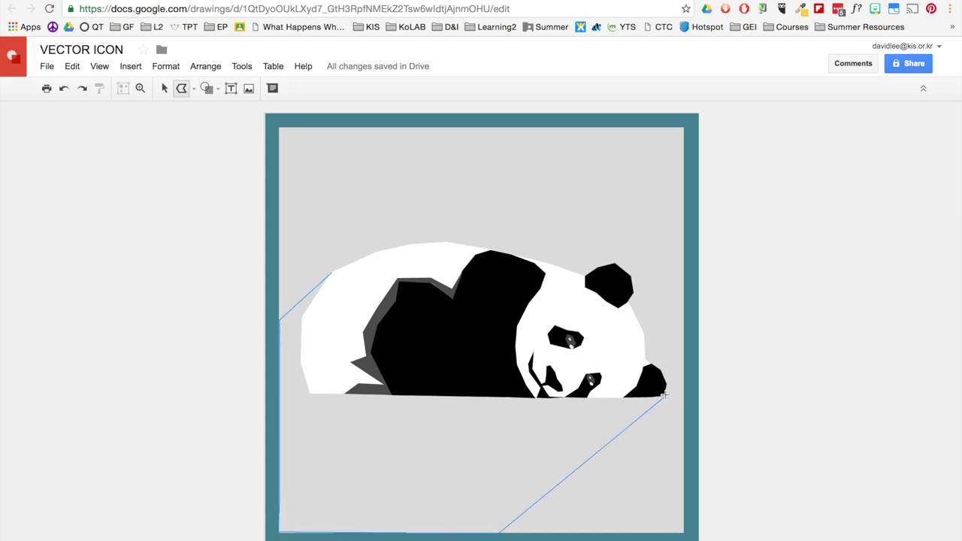
{"action": "left_click", "coordinate": [666, 394]}
{"action": "left_click", "coordinate": [389, 264]}
{"action": "left_click", "coordinate": [331, 271]}
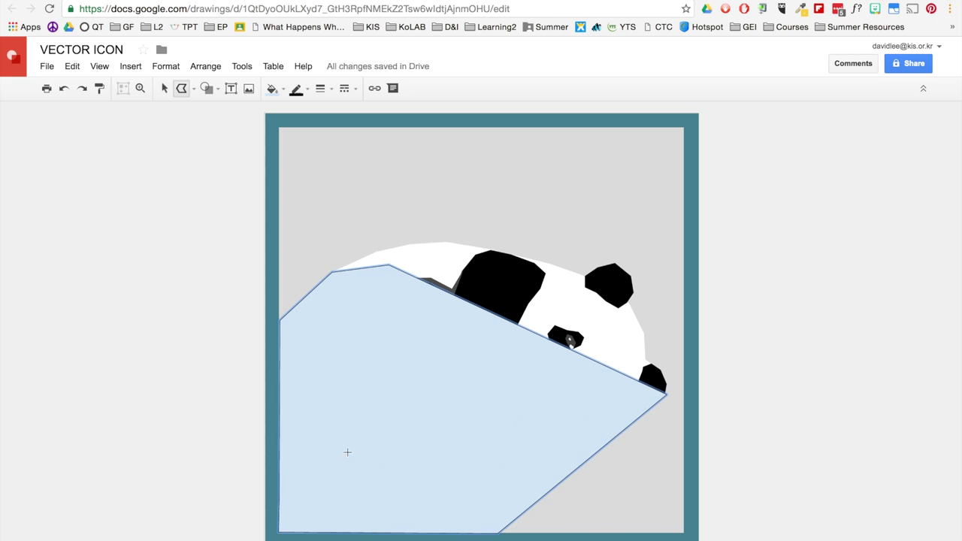
Step: Fill the new polygon grey and set its outline to transparent
{"action": "left_click", "coordinate": [272, 89]}
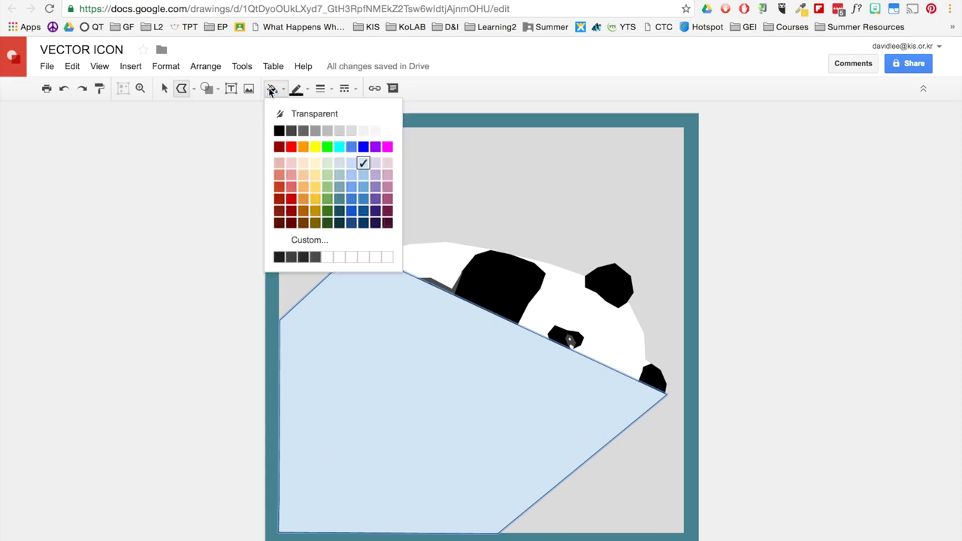
{"action": "left_click", "coordinate": [316, 132]}
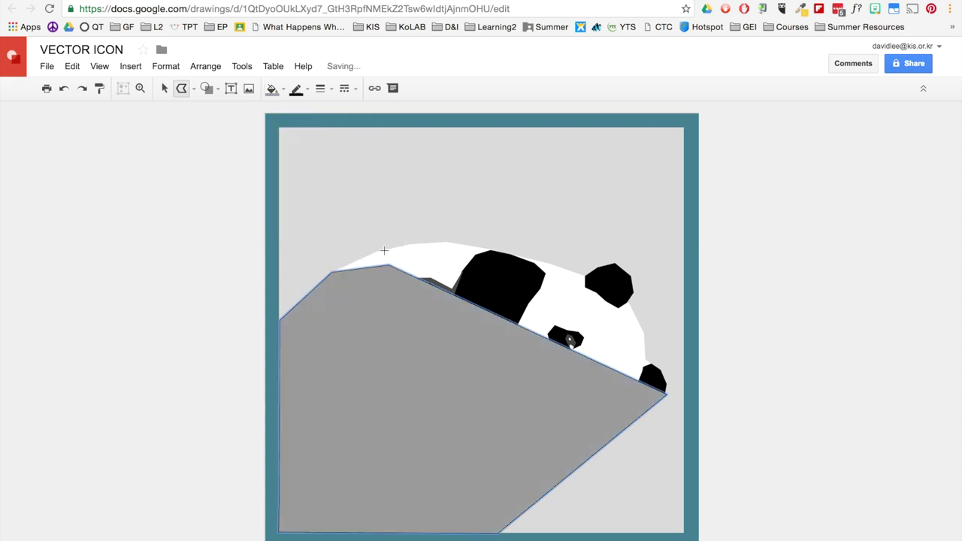
{"action": "left_click", "coordinate": [296, 88]}
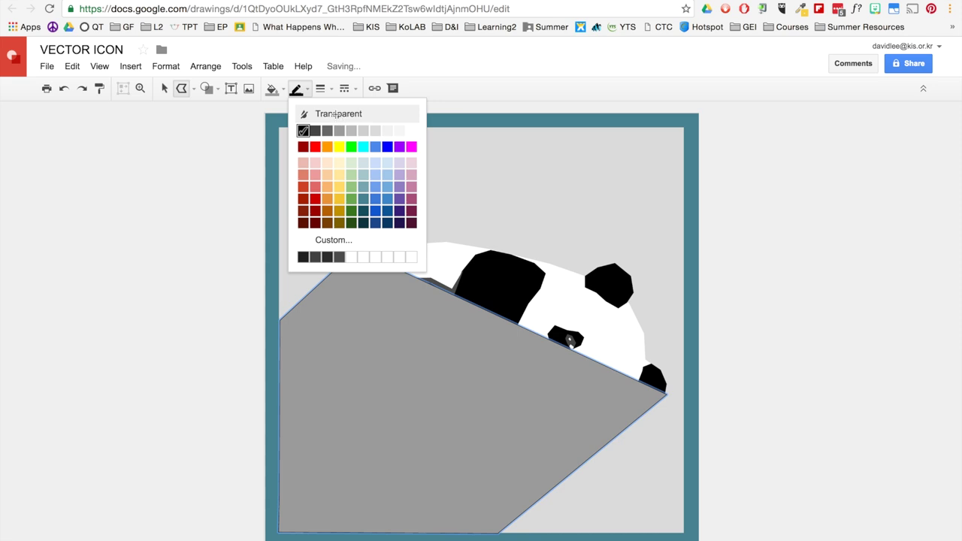
{"action": "left_click", "coordinate": [336, 114]}
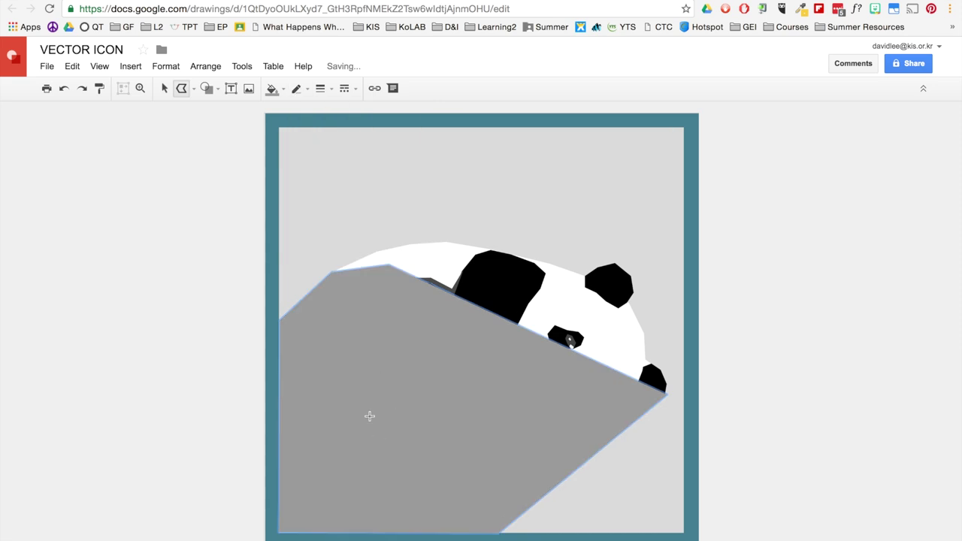
Step: Reselect the shadow polygon and lighten its fill to a pale light grey
{"action": "left_click", "coordinate": [390, 369]}
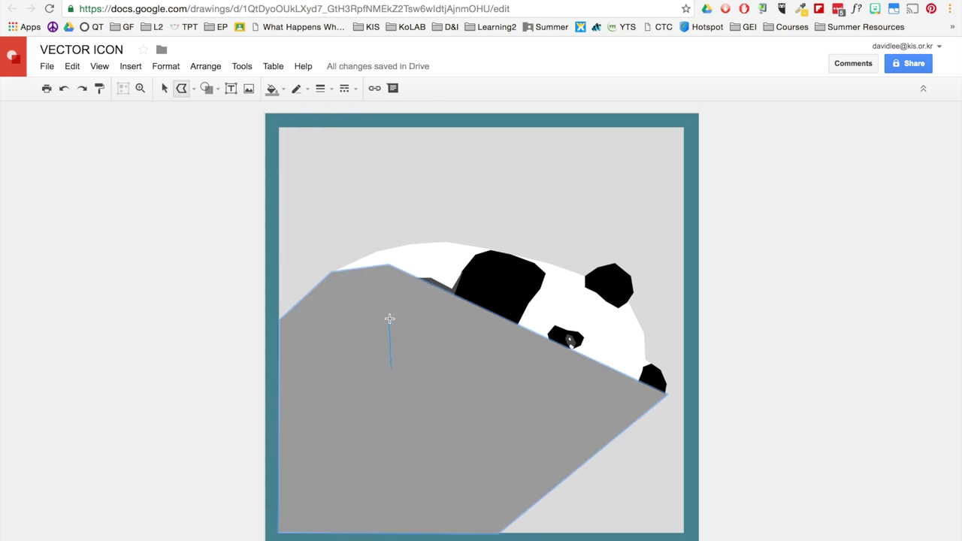
{"action": "key", "text": "Escape"}
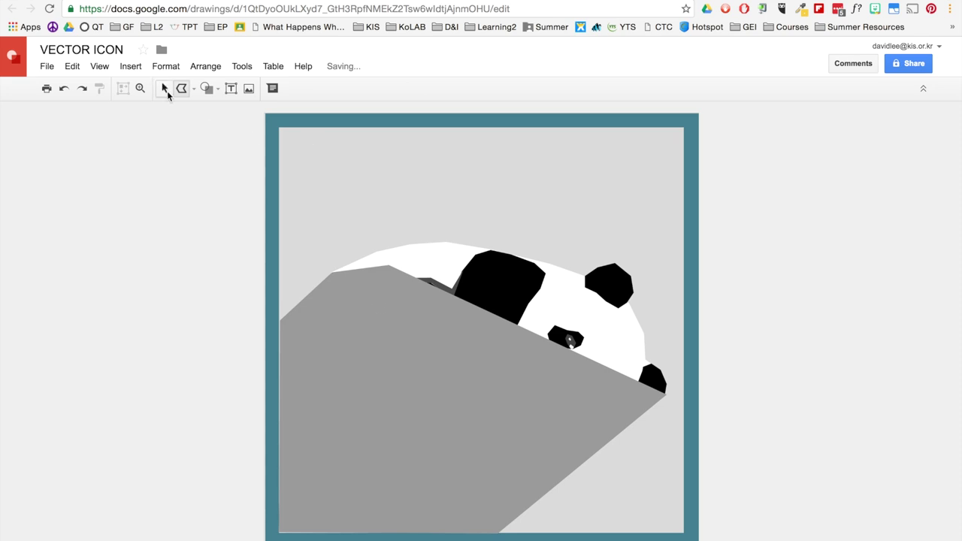
{"action": "left_click", "coordinate": [165, 88]}
{"action": "left_click", "coordinate": [471, 526]}
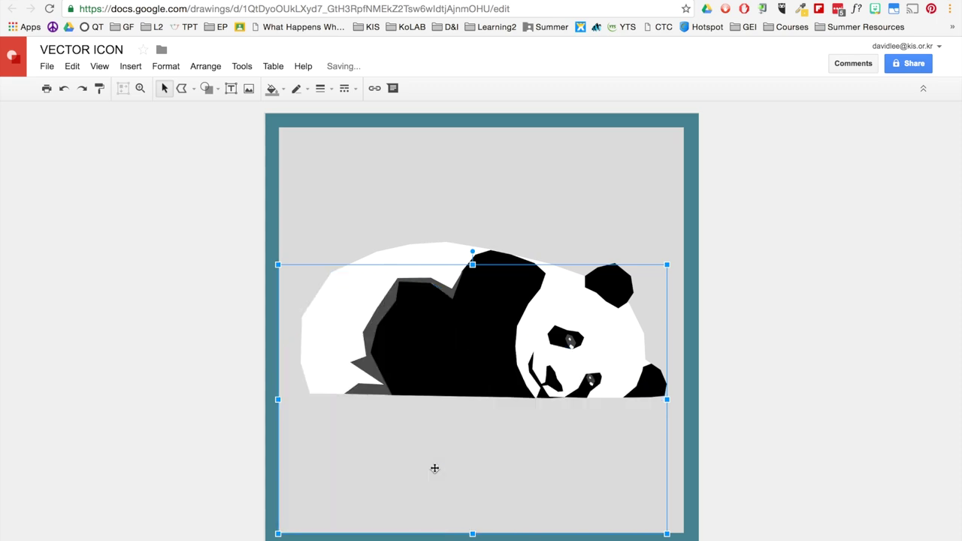
{"action": "left_click", "coordinate": [806, 420]}
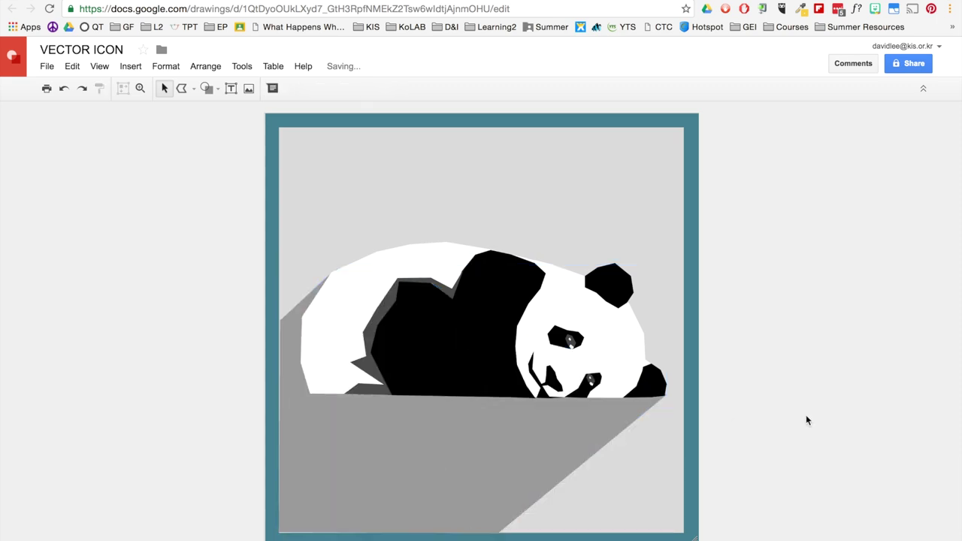
{"action": "left_click", "coordinate": [479, 466]}
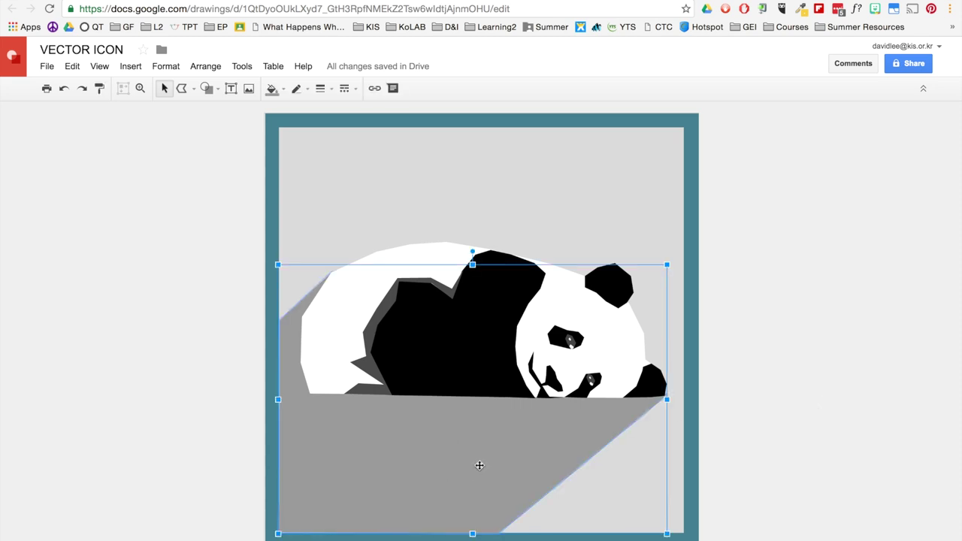
{"action": "left_click", "coordinate": [272, 88]}
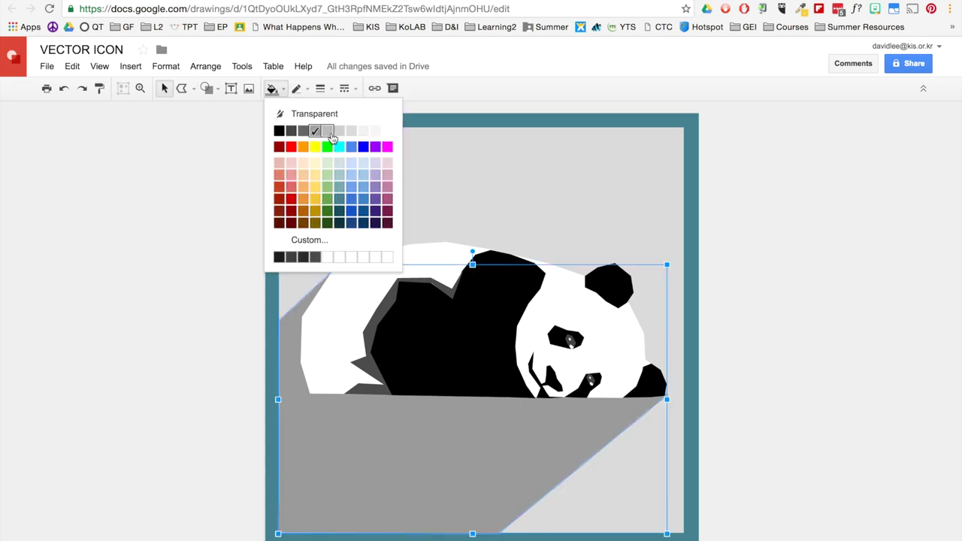
{"action": "left_click", "coordinate": [331, 134]}
{"action": "left_click", "coordinate": [272, 88]}
{"action": "left_click", "coordinate": [339, 133]}
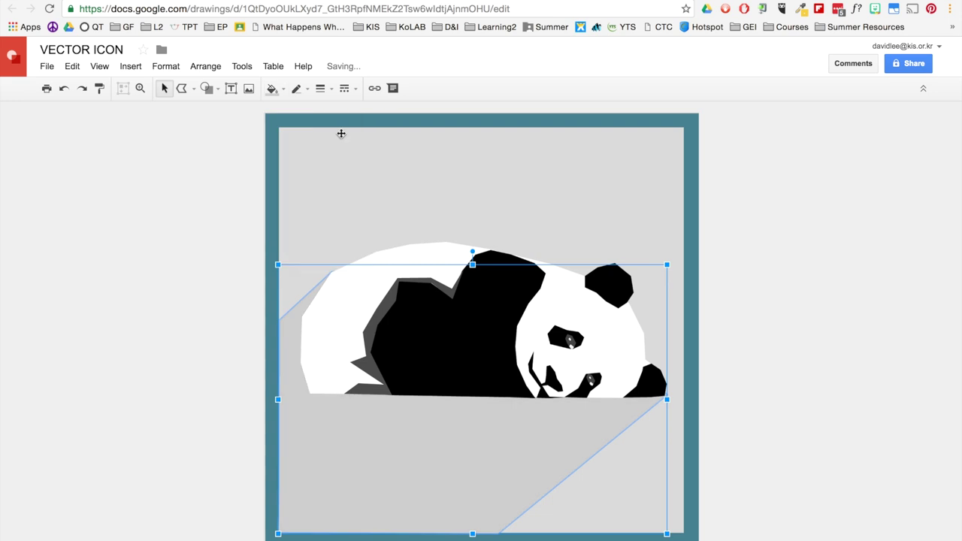
{"action": "left_click", "coordinate": [169, 272]}
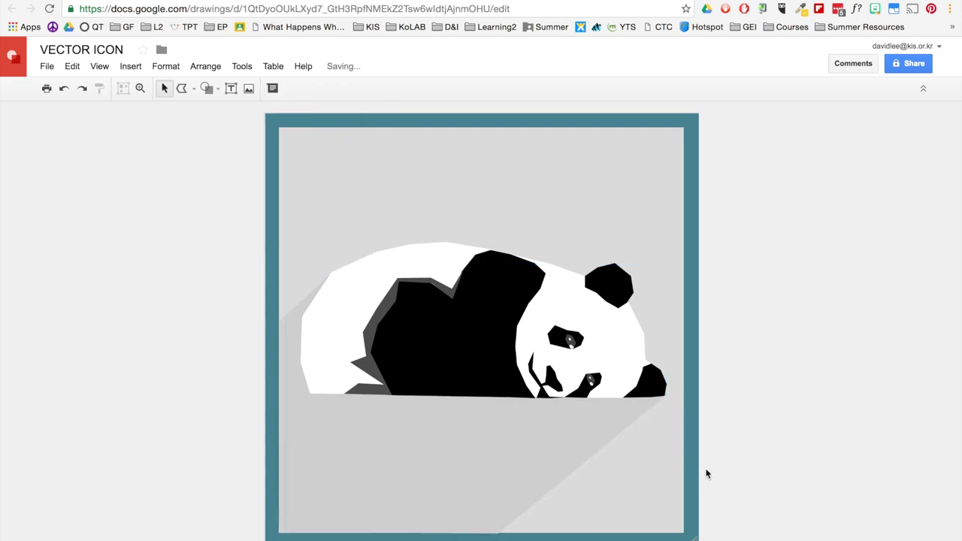
{"action": "left_click", "coordinate": [132, 67]}
Step: Insert a word art object reading PANDA and move it up and left
{"action": "mouse_move", "coordinate": [180, 71]}
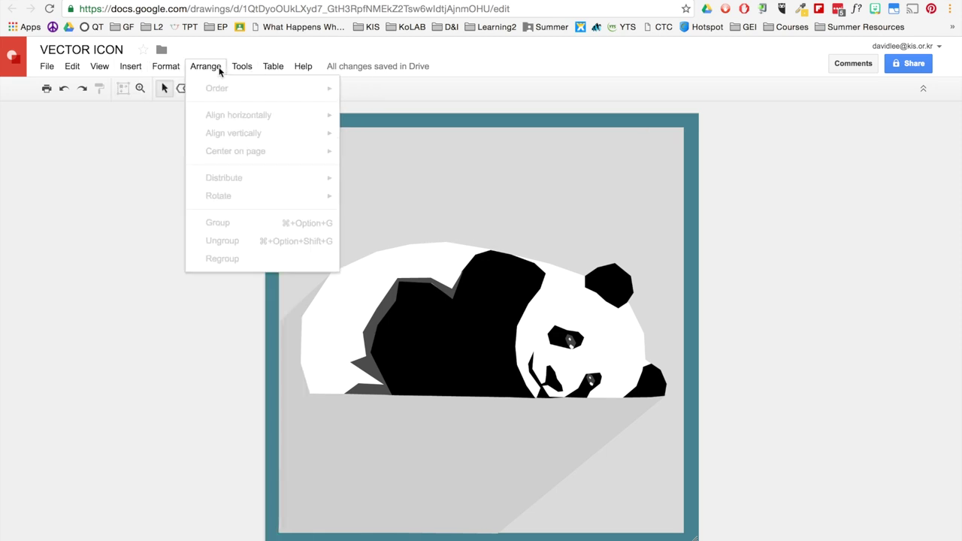
{"action": "left_click", "coordinate": [130, 70]}
{"action": "left_click", "coordinate": [130, 69]}
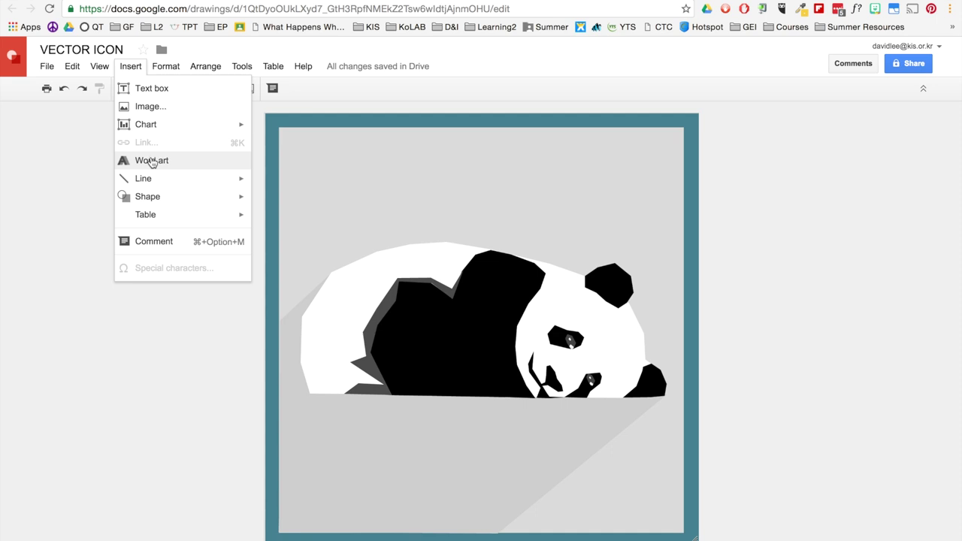
{"action": "left_click", "coordinate": [150, 160]}
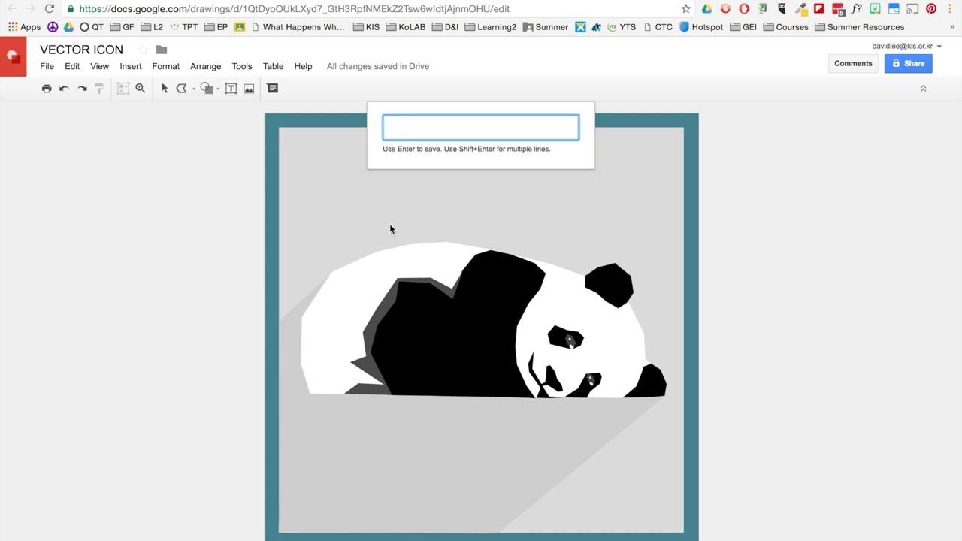
{"action": "type", "text": "PANDA"}
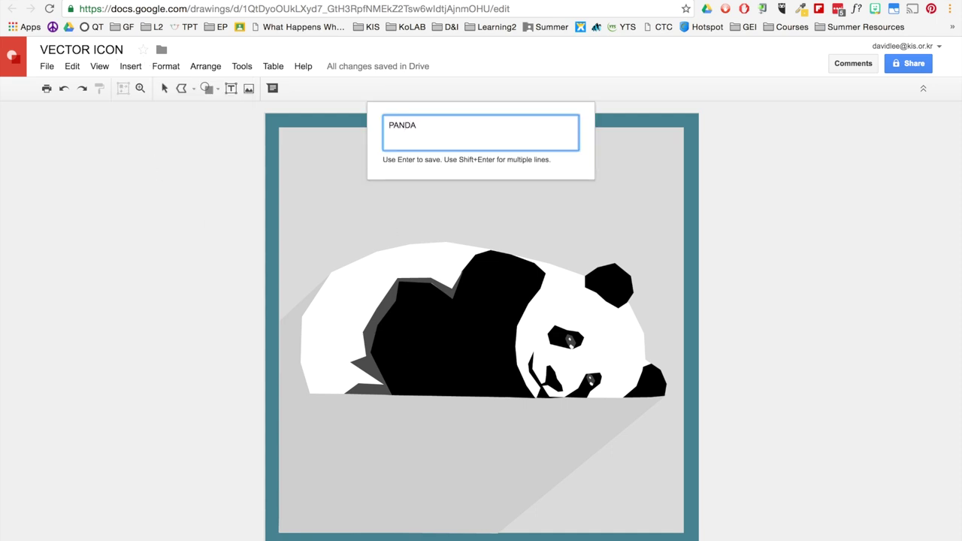
{"action": "key", "text": "Return"}
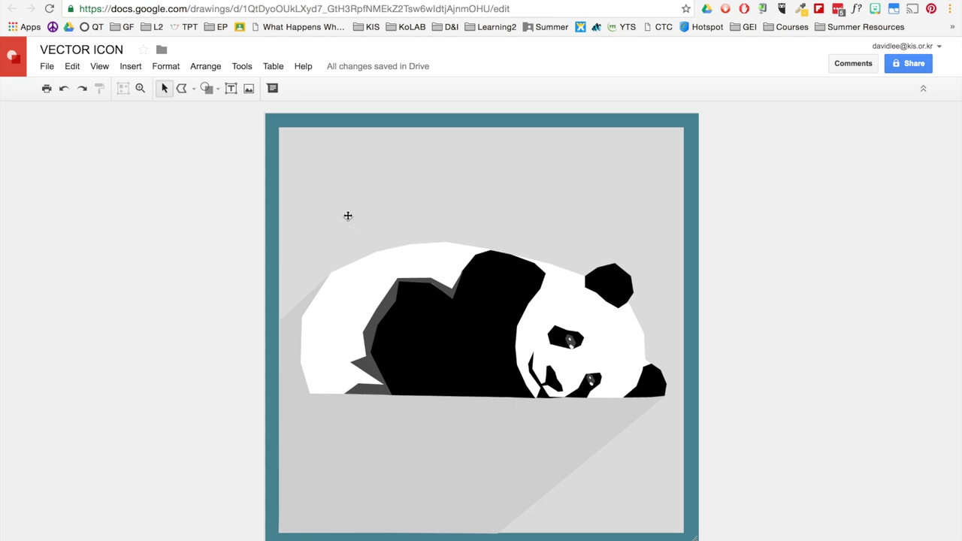
{"action": "left_click_drag", "start_coordinate": [419, 318], "coordinate": [228, 200]}
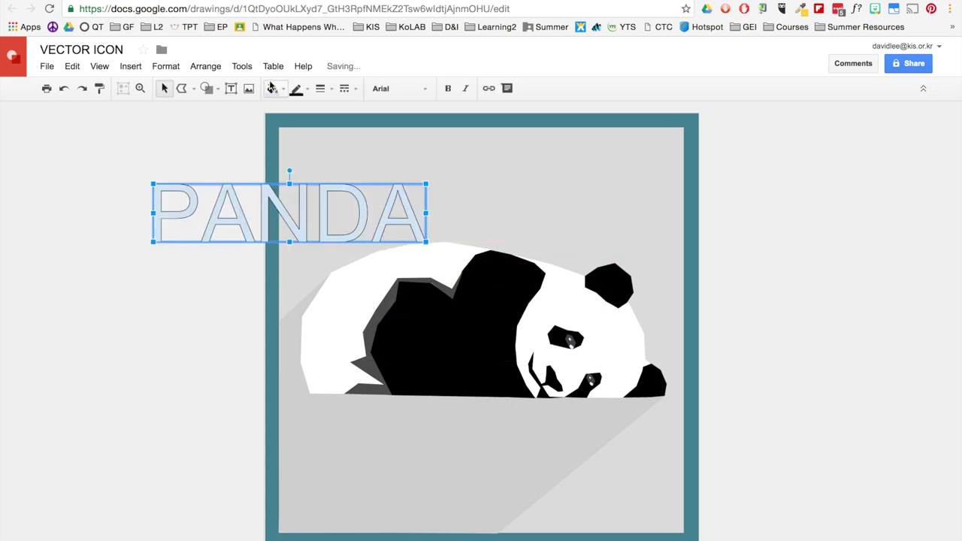
Step: Set the PANDA lettering to Paytone One with a solid black fill
{"action": "left_click", "coordinate": [381, 88]}
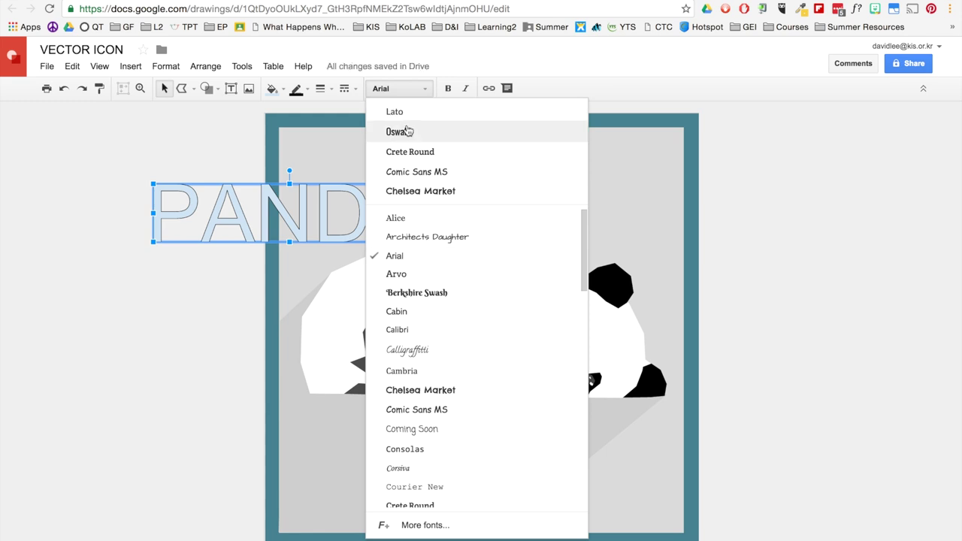
{"action": "scroll", "coordinate": [451, 368], "scroll_direction": "down", "scroll_amount": 3}
{"action": "scroll", "coordinate": [425, 451], "scroll_direction": "down", "scroll_amount": 10}
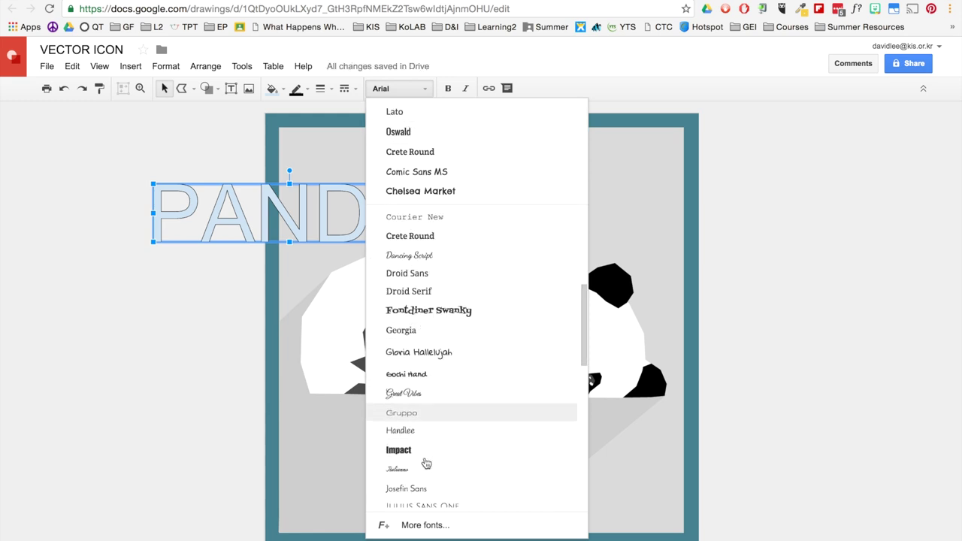
{"action": "left_click", "coordinate": [428, 423]}
{"action": "left_click", "coordinate": [272, 88]}
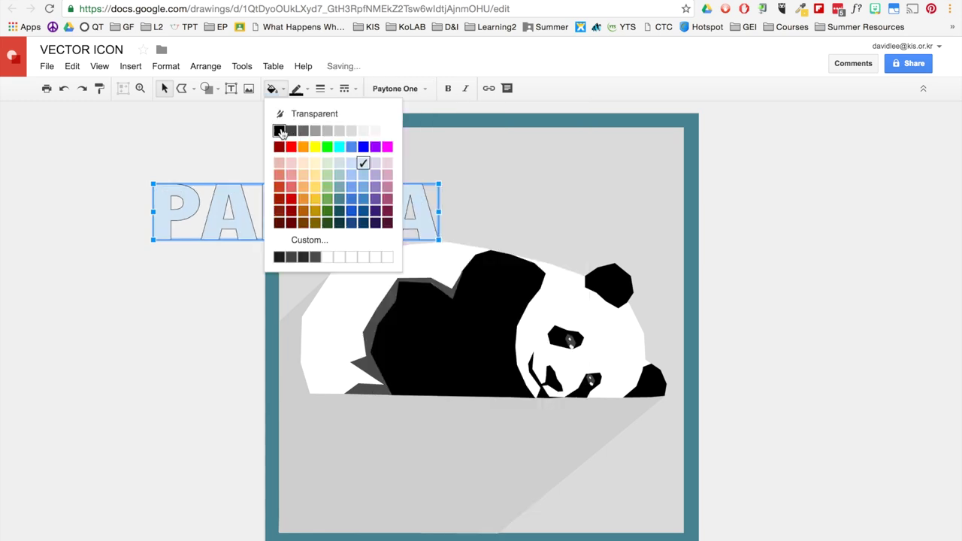
{"action": "left_click", "coordinate": [281, 131]}
Step: Move PANDA to the top of the frame and stretch it across the width
{"action": "left_click_drag", "start_coordinate": [327, 222], "coordinate": [480, 175]}
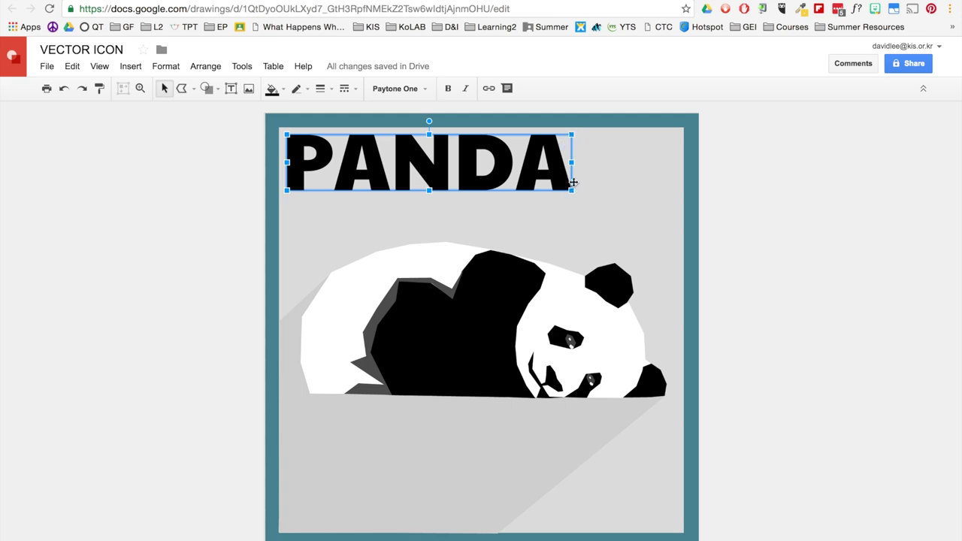
{"action": "left_click_drag", "start_coordinate": [574, 193], "coordinate": [418, 221]}
{"action": "key", "text": "ctrl+z"}
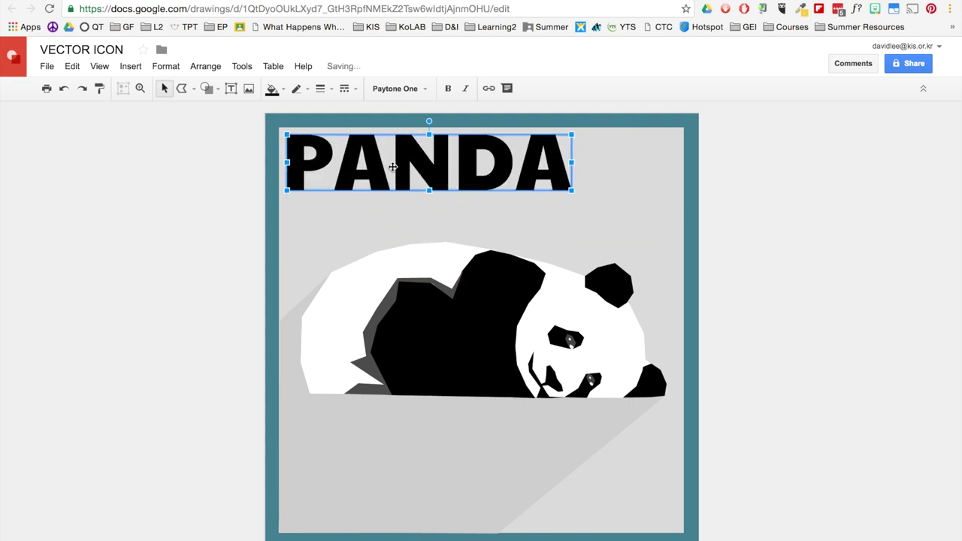
{"action": "left_click_drag", "start_coordinate": [572, 193], "coordinate": [591, 211]}
{"action": "left_click", "coordinate": [785, 525]}
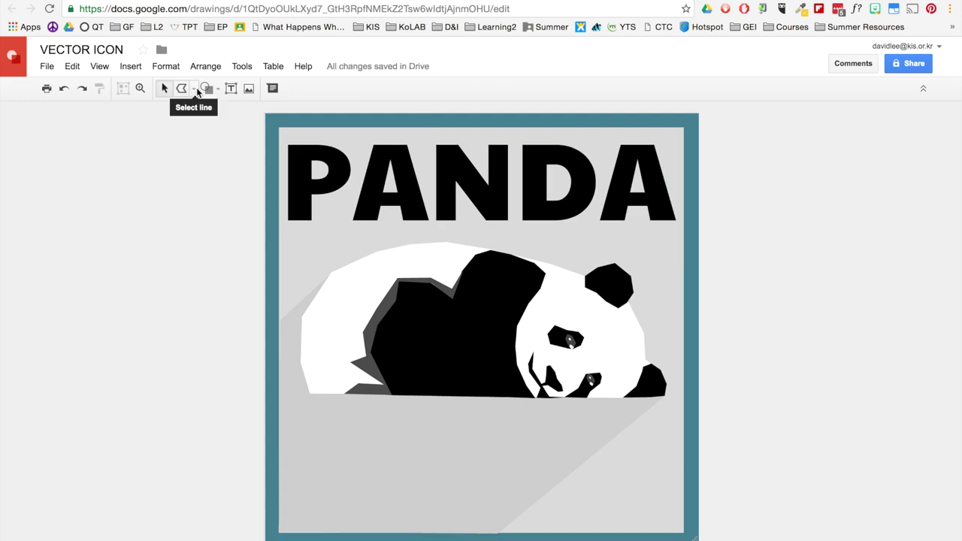
Step: Draw a rectangle covering the top half of the icon
{"action": "left_click", "coordinate": [194, 88]}
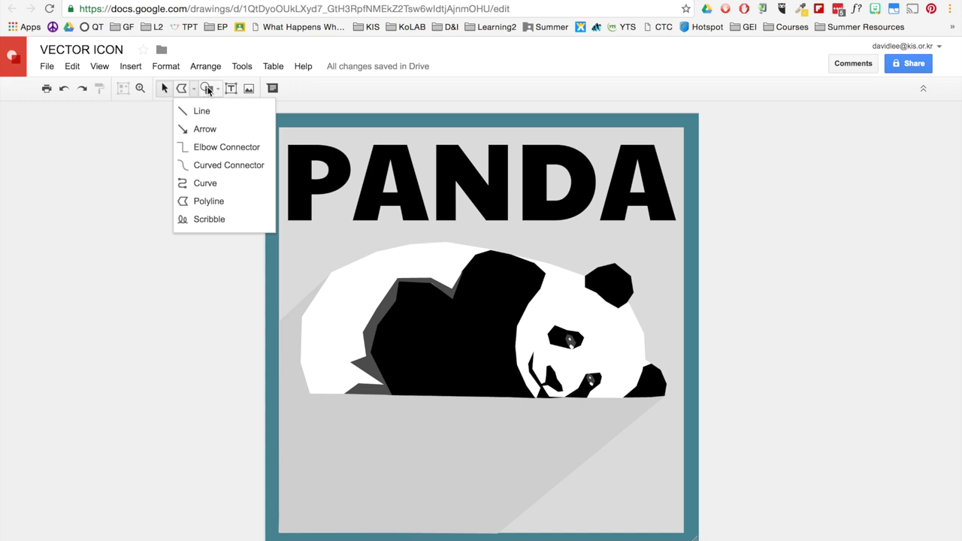
{"action": "left_click", "coordinate": [208, 200]}
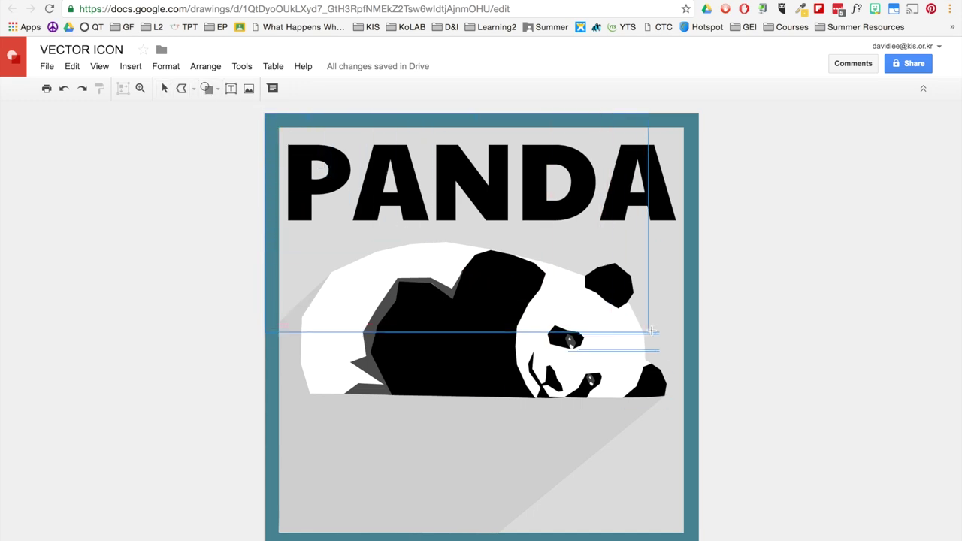
{"action": "left_click", "coordinate": [695, 356]}
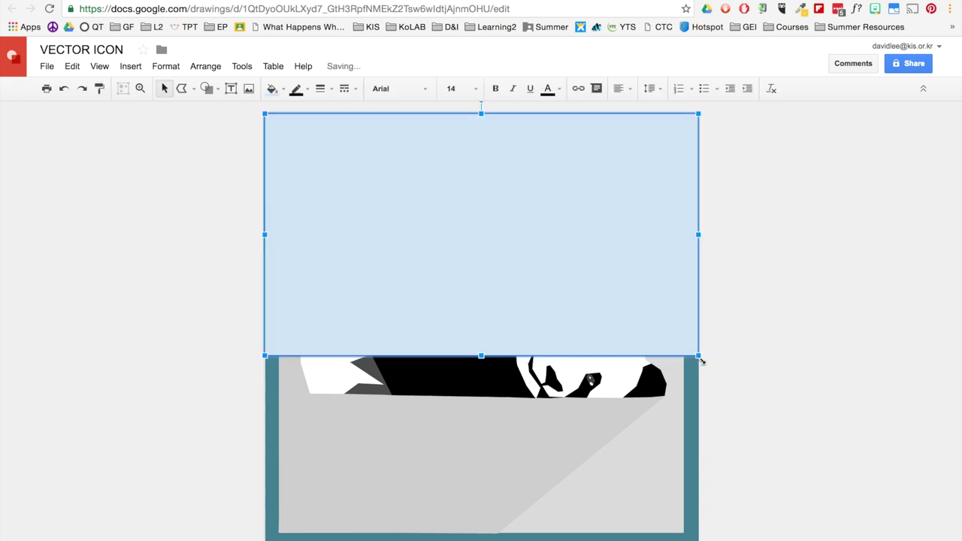
Step: Fill the rectangle dark grey and raise its transparency with a custom colour
{"action": "left_click", "coordinate": [272, 89]}
{"action": "left_click", "coordinate": [303, 132]}
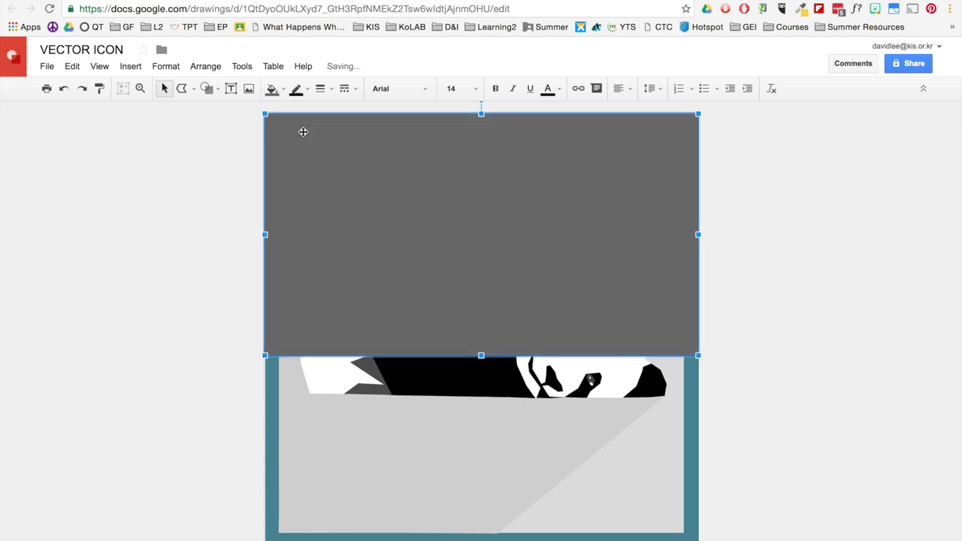
{"action": "left_click", "coordinate": [296, 89]}
{"action": "left_click", "coordinate": [226, 138]}
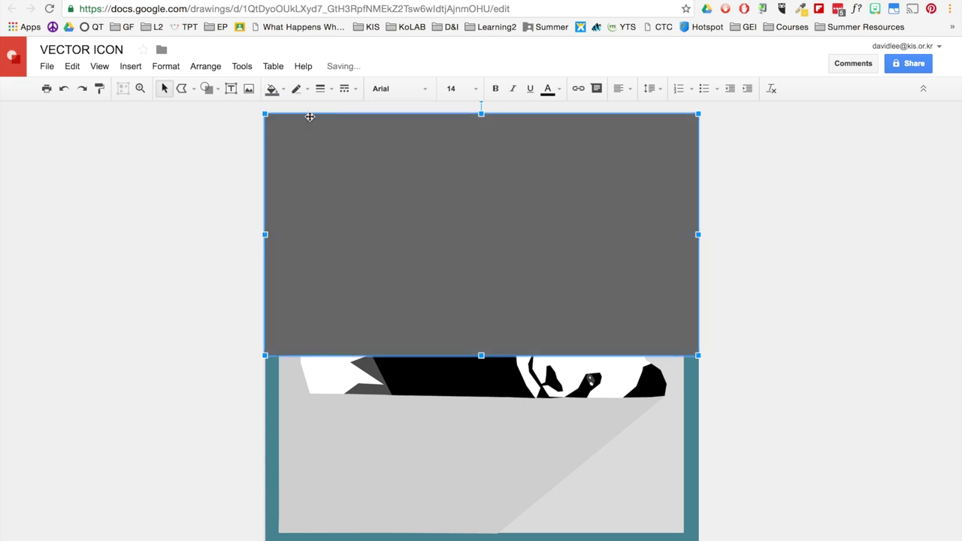
{"action": "left_click", "coordinate": [272, 89]}
{"action": "left_click", "coordinate": [309, 240]}
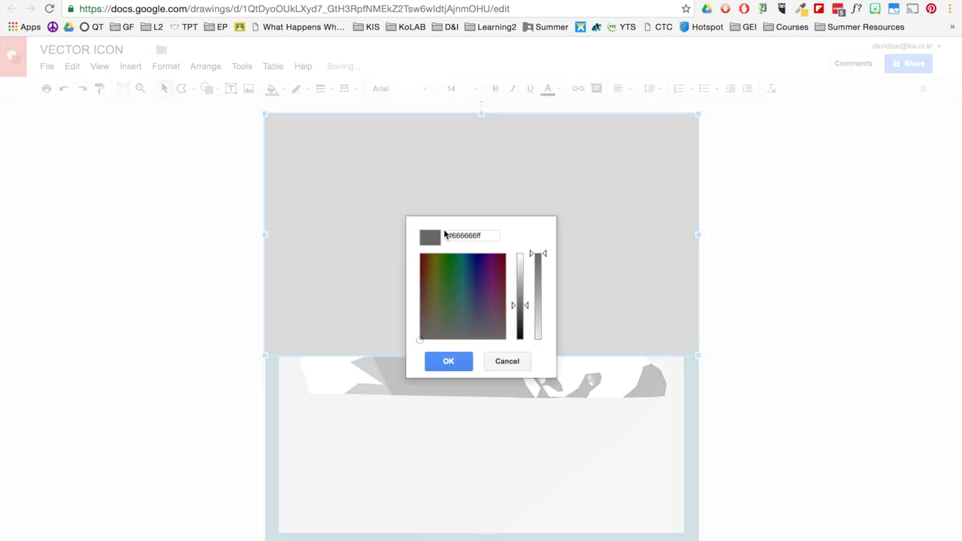
{"action": "left_click_drag", "start_coordinate": [546, 258], "coordinate": [540, 324]}
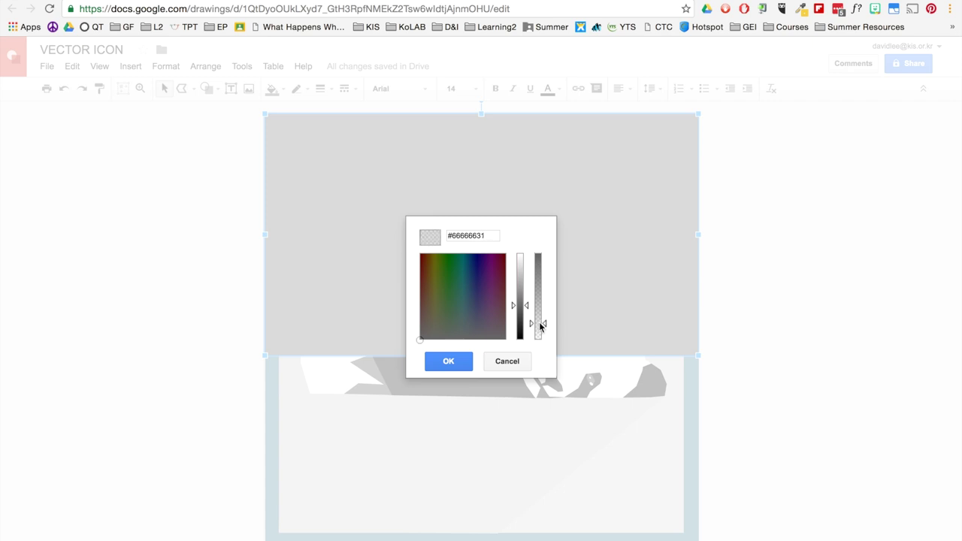
{"action": "left_click", "coordinate": [448, 361]}
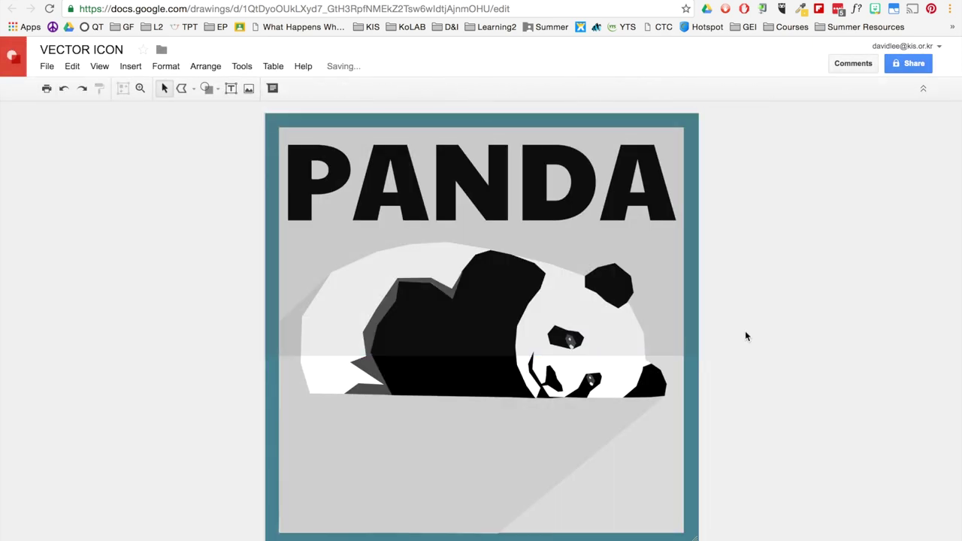